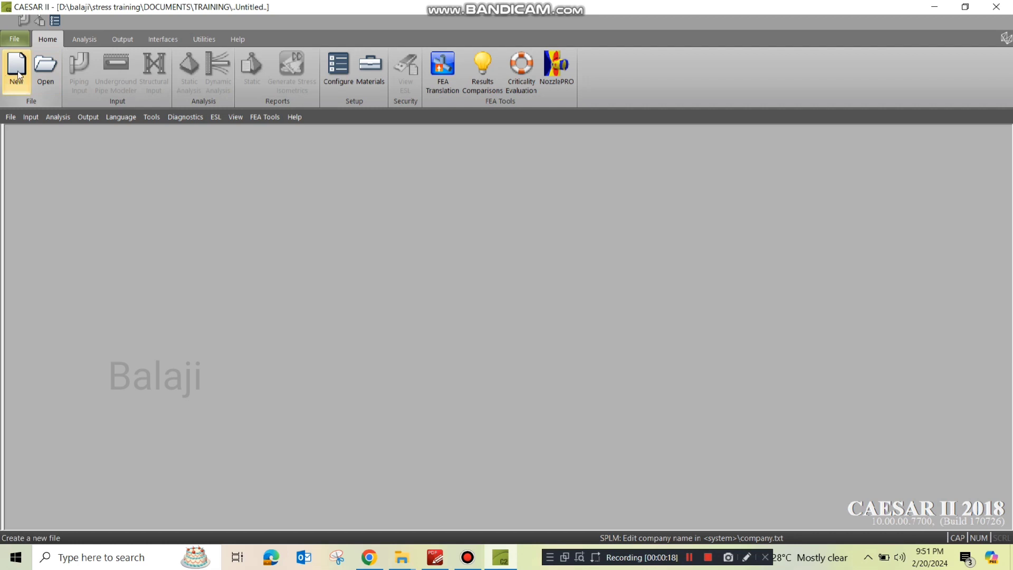
- Create a new piping input job named sys-01 in the TRAINING data directory and accept the English units review
left_click(18, 75)
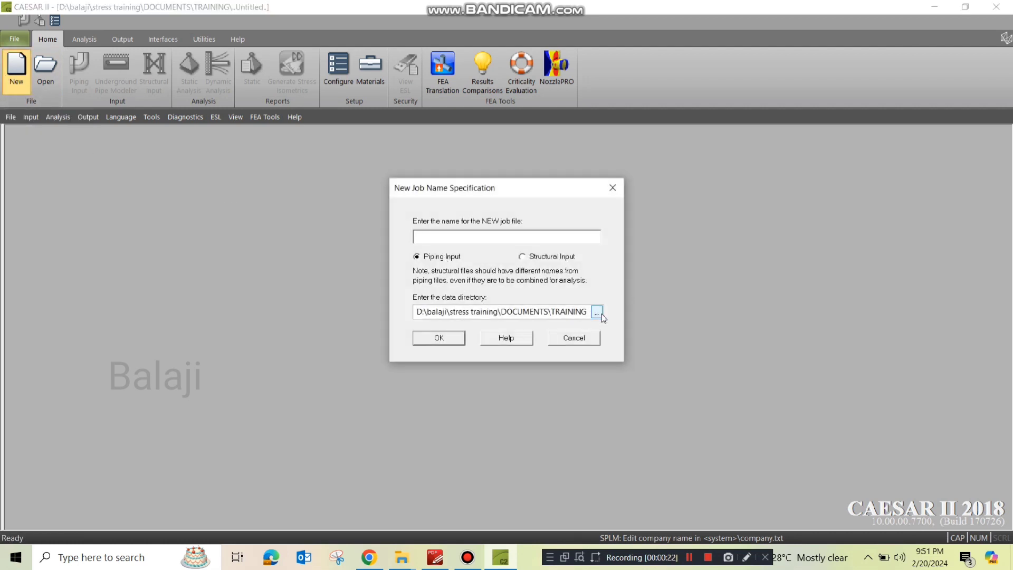
left_click(602, 318)
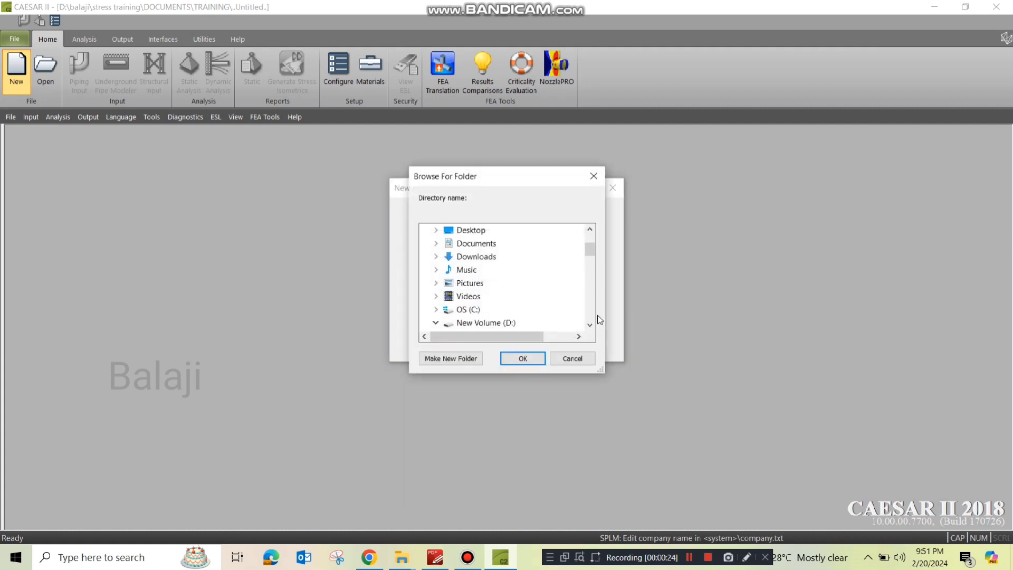
left_click(520, 359)
left_click(443, 238)
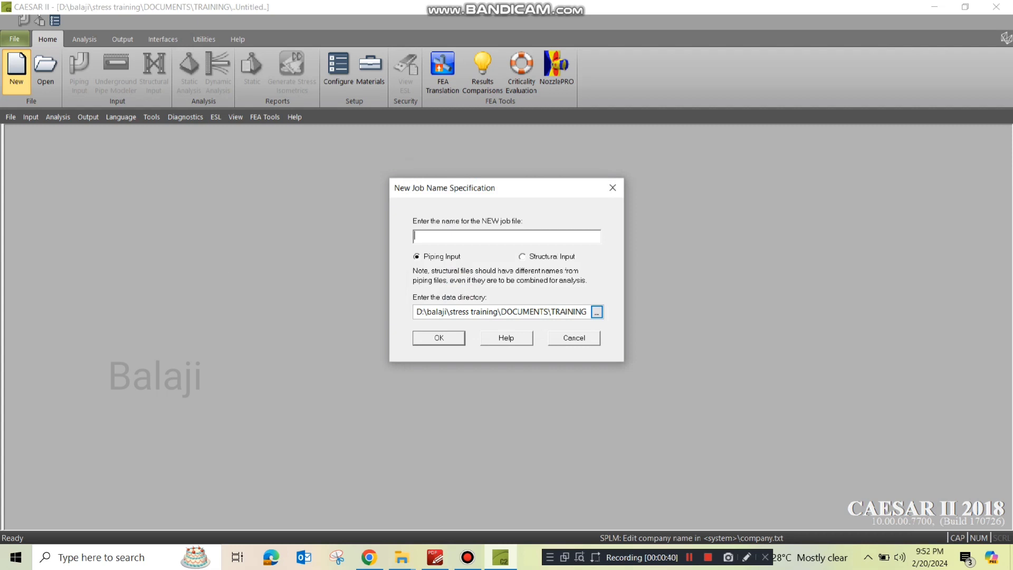
type("sys-01")
left_click(436, 338)
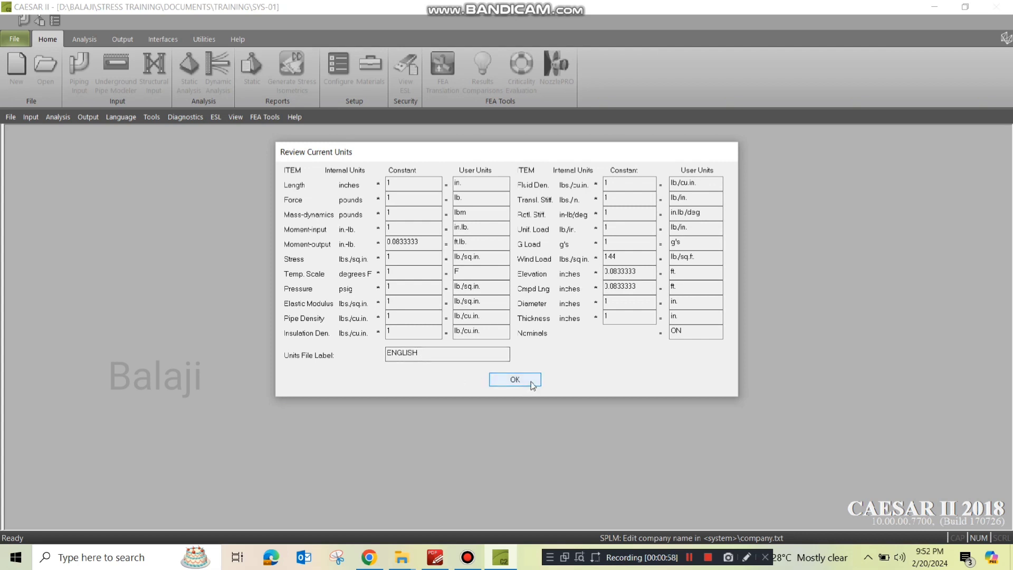
left_click(515, 380)
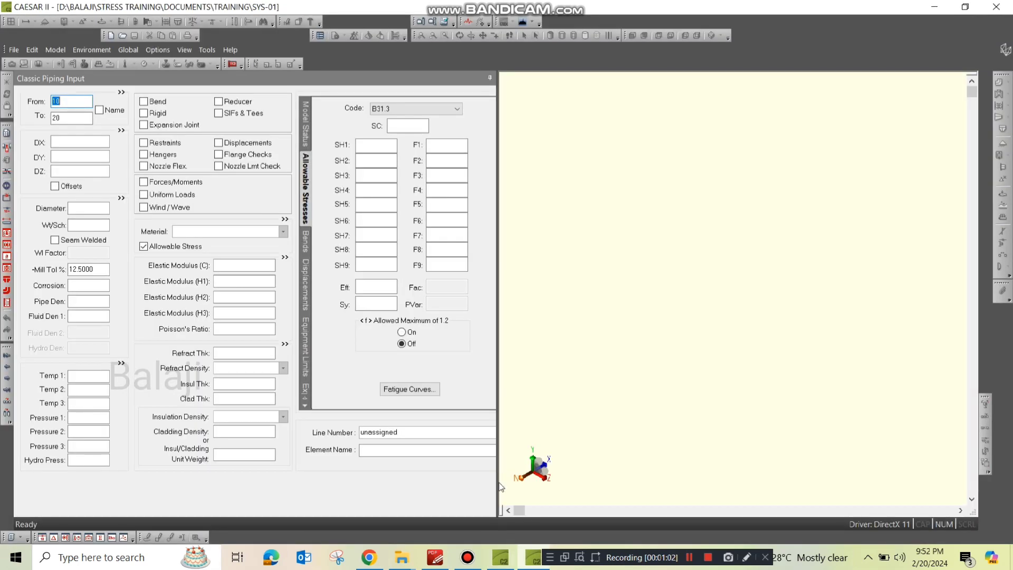
- Examine the units used for temperature, pressure and insulation in the critical line list PDF, then return to CAESAR II
left_click(69, 117)
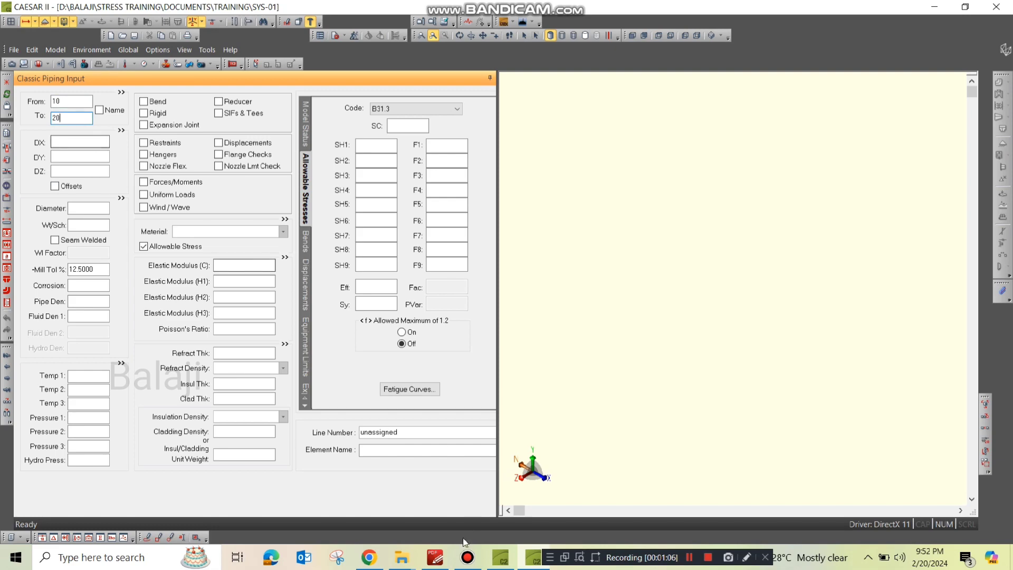
left_click(426, 566)
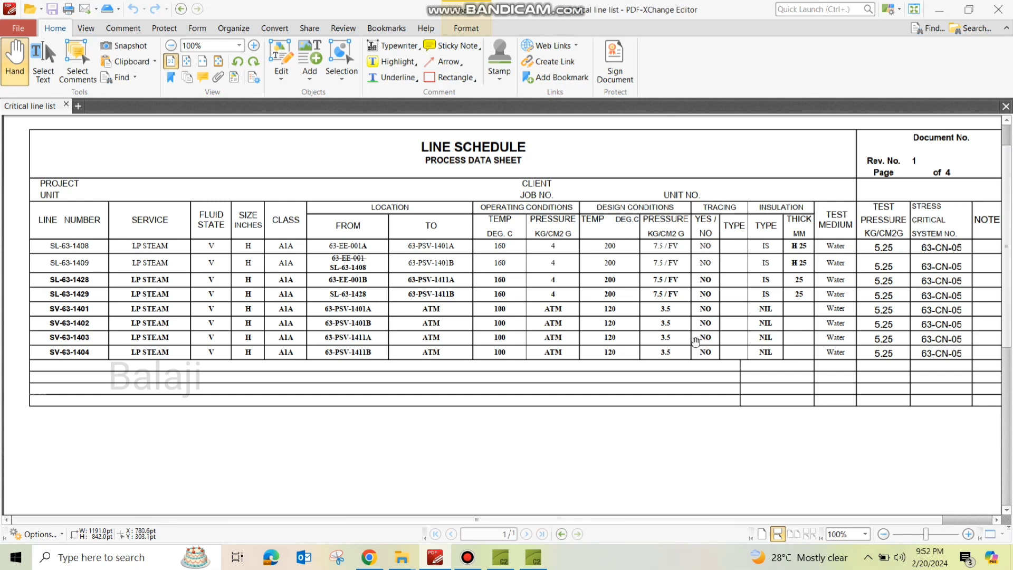
left_click_drag(786, 307, 614, 327)
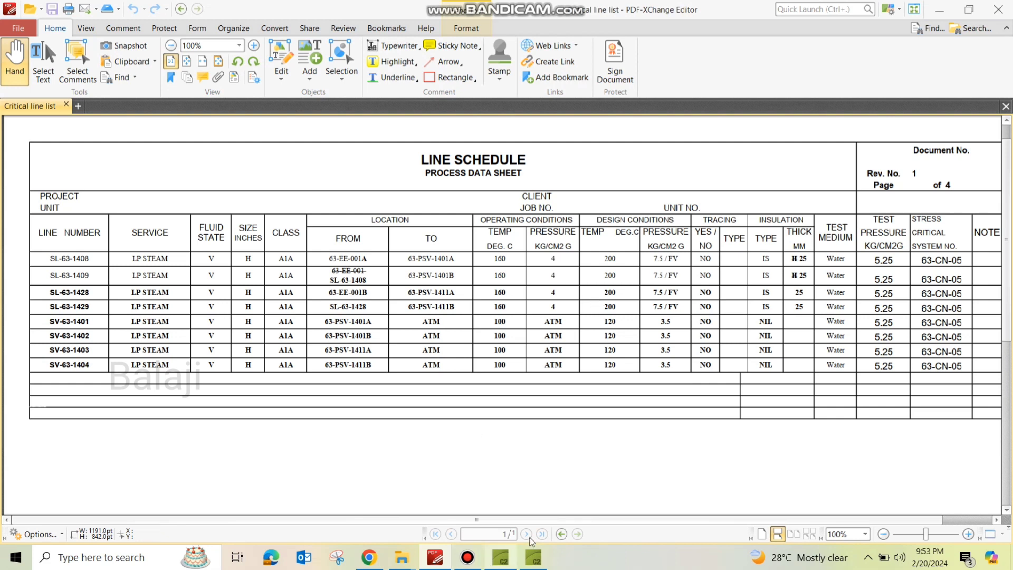
mouse_move(537, 566)
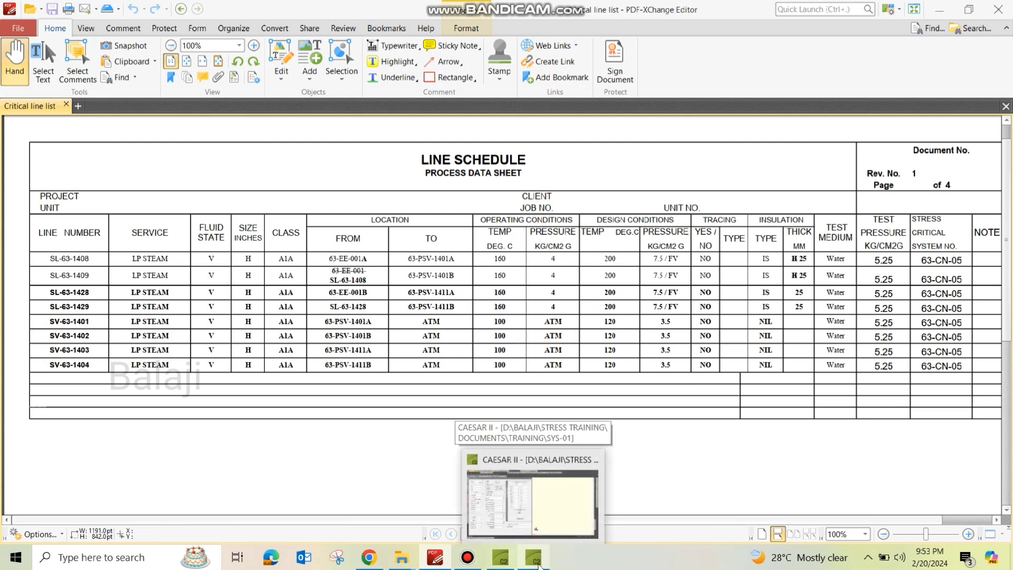
left_click(538, 564)
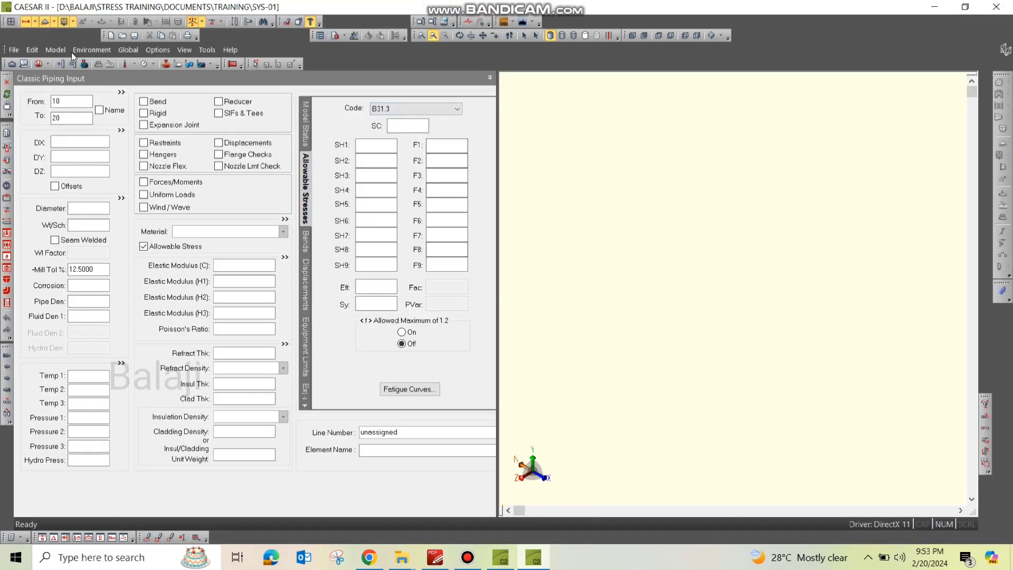
- Close the piping input of the job and open the tool for creating or reviewing units files
left_click(82, 118)
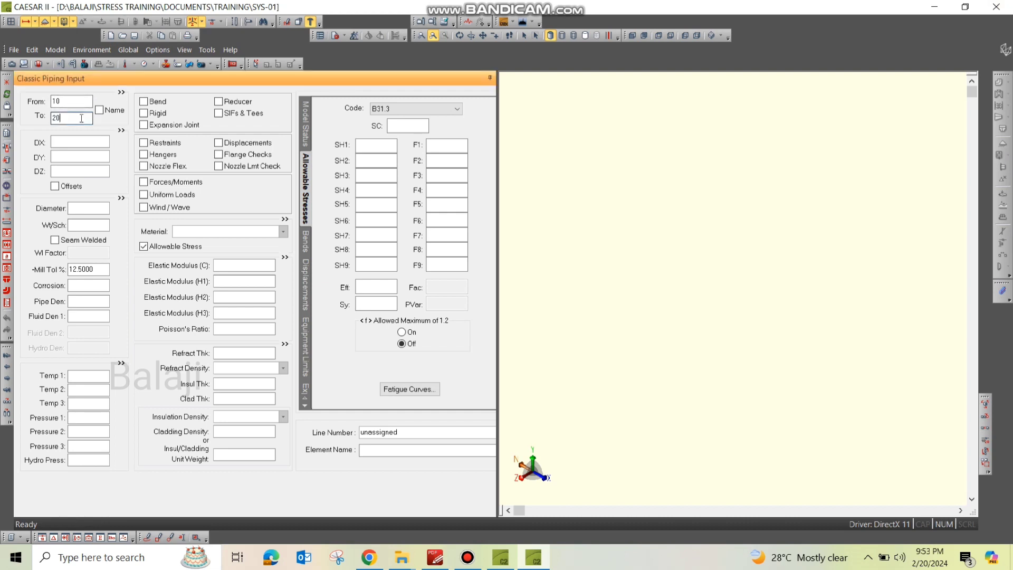
left_click(997, 7)
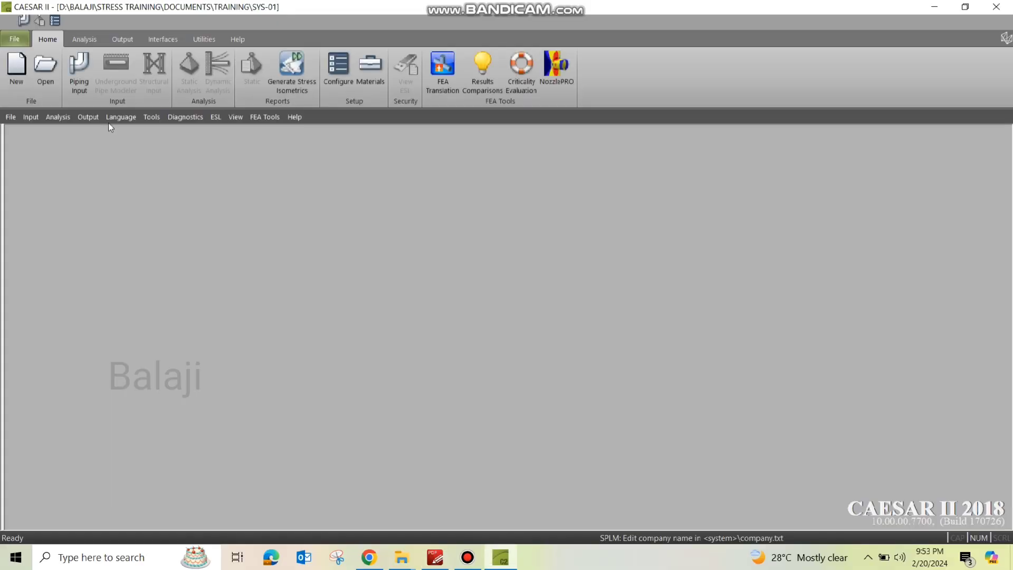
left_click(152, 118)
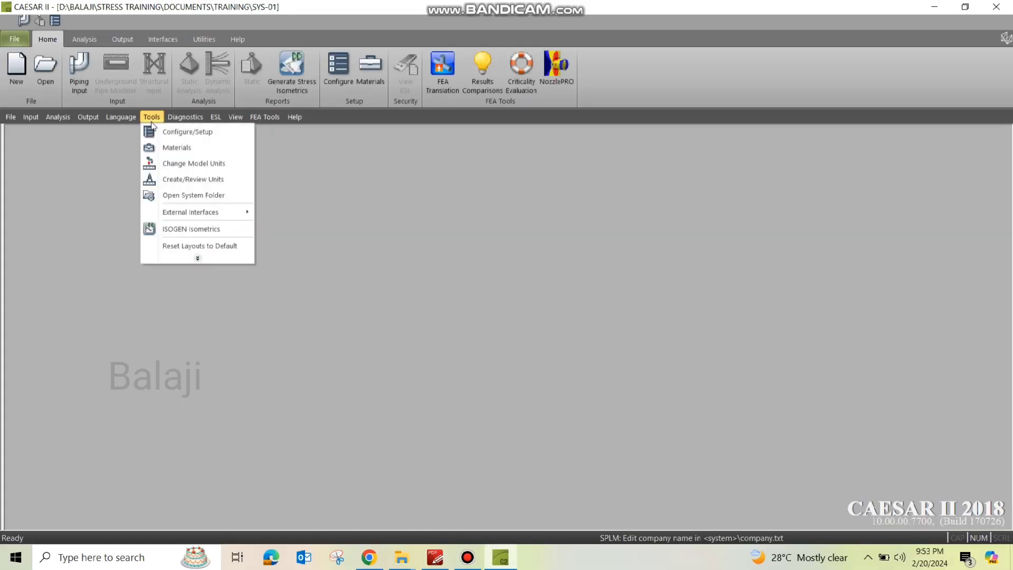
left_click(176, 178)
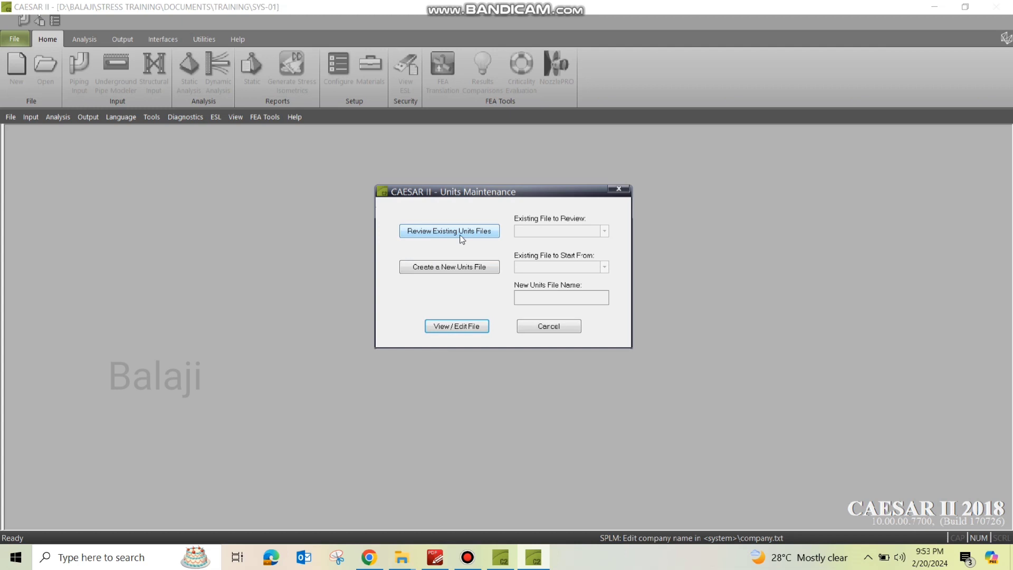
- Create a new units file named project based on MM.FIL and open it for editing
left_click(437, 267)
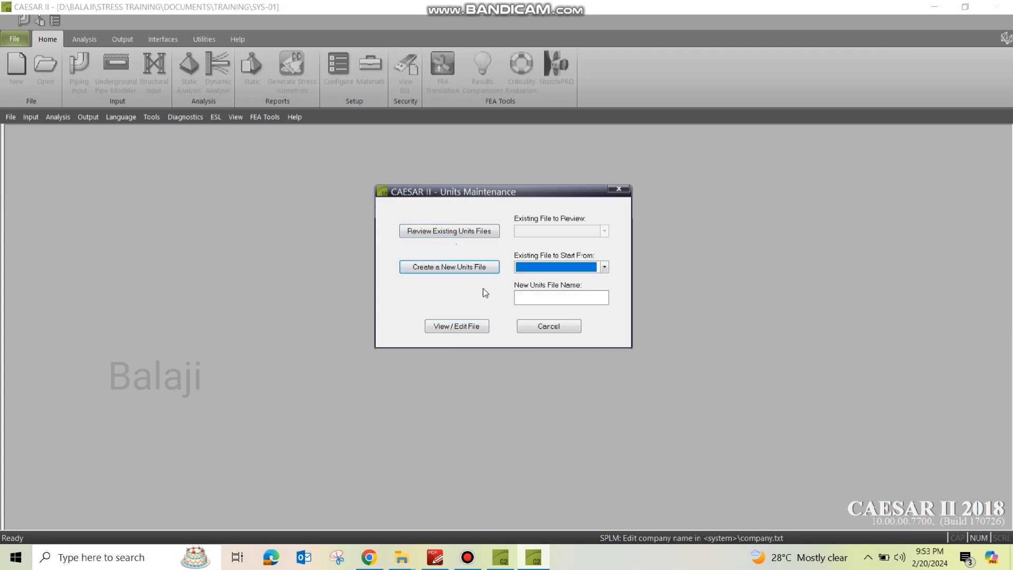
left_click(567, 269)
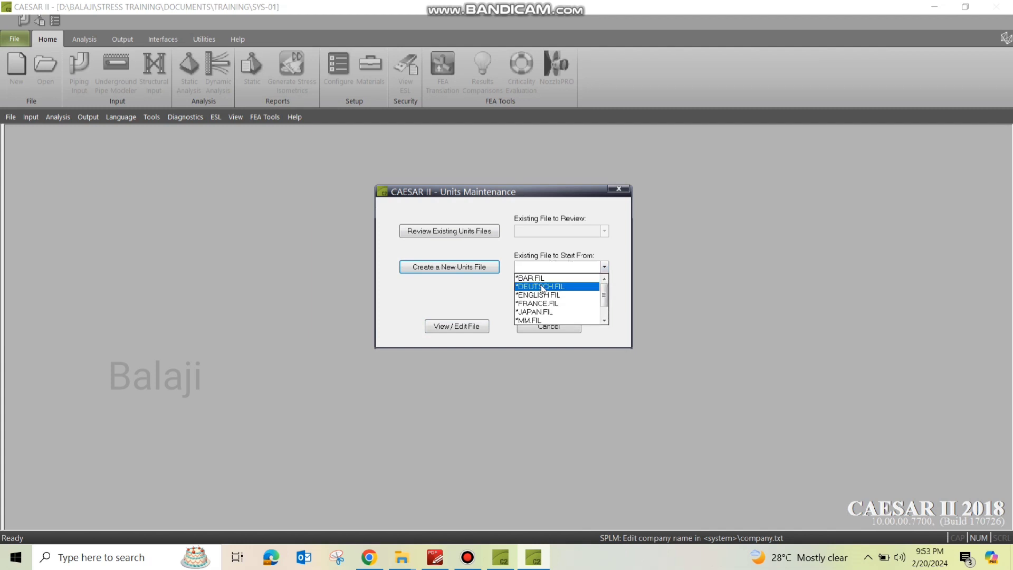
key("Up")
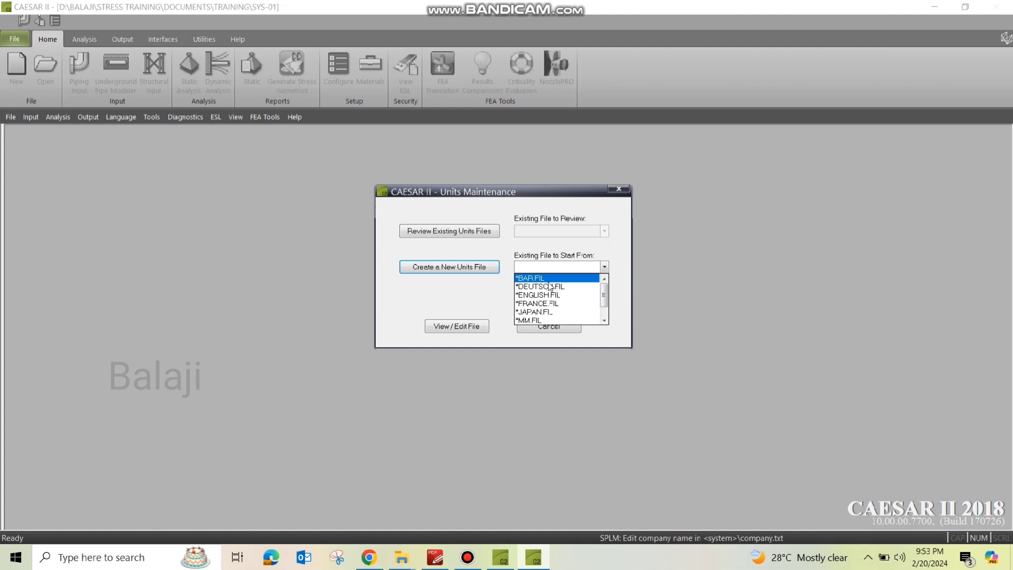
scroll(555, 297, "down", 2)
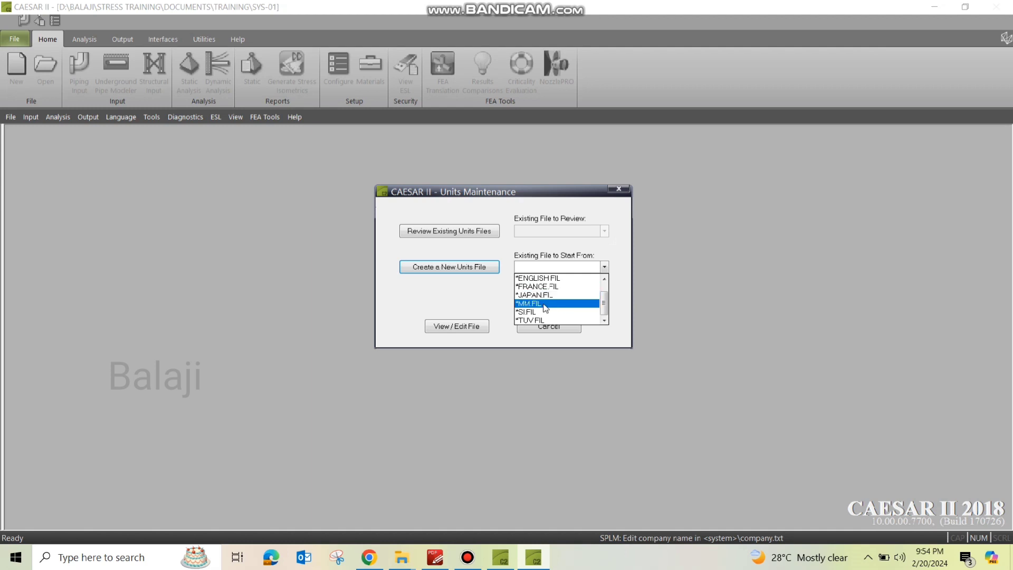
left_click(545, 308)
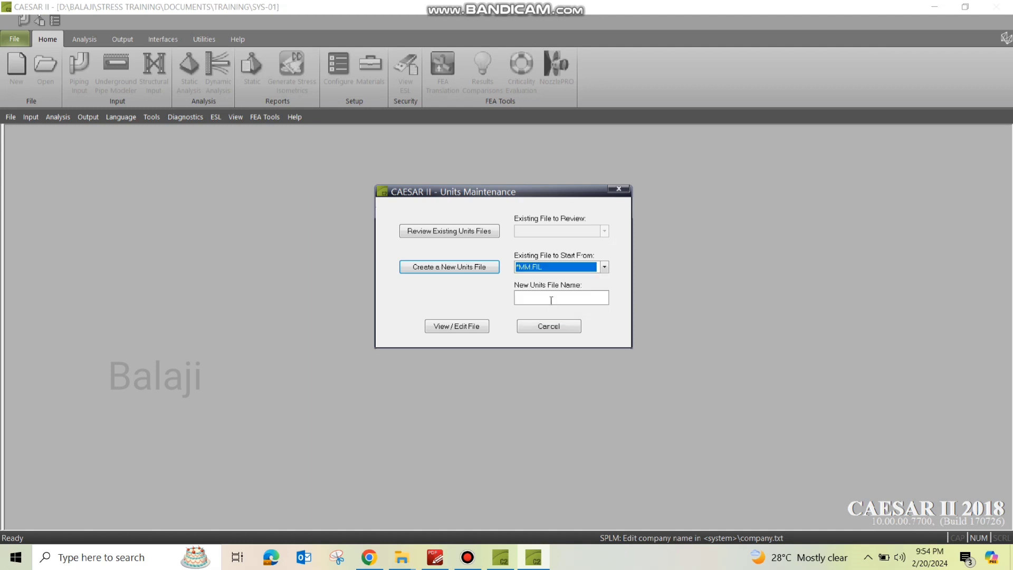
left_click(552, 298)
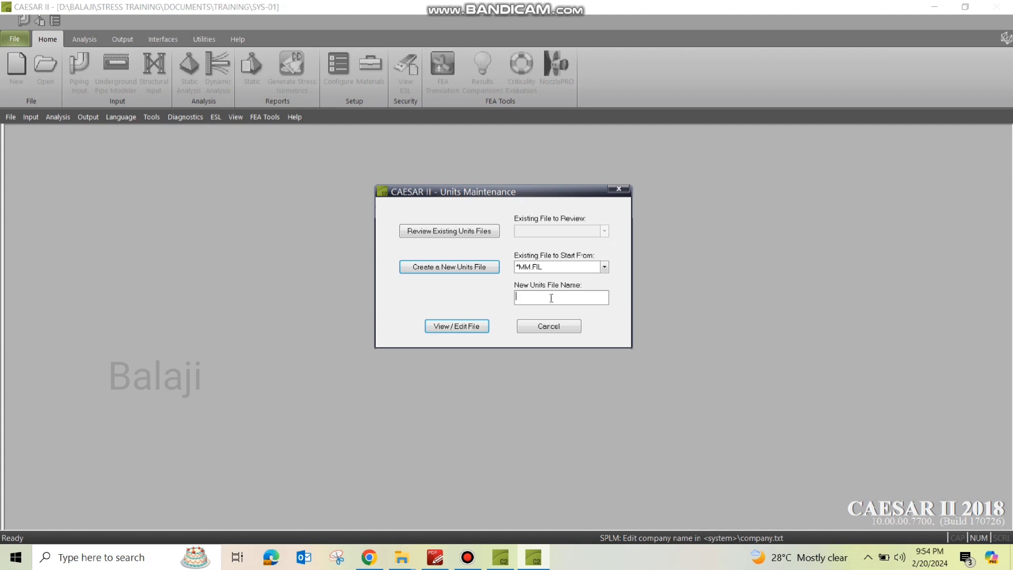
type("project")
key("BackSpace")
type("ct")
left_click(450, 329)
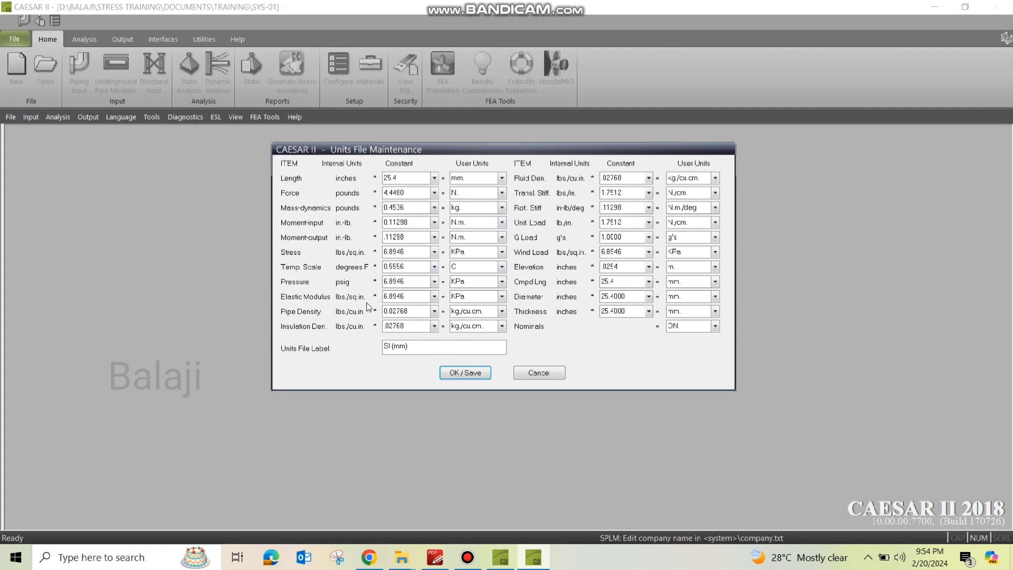
- Check the pressure units in the line list PDF and set the units file's pressure unit to N./sq.cm
left_click(436, 558)
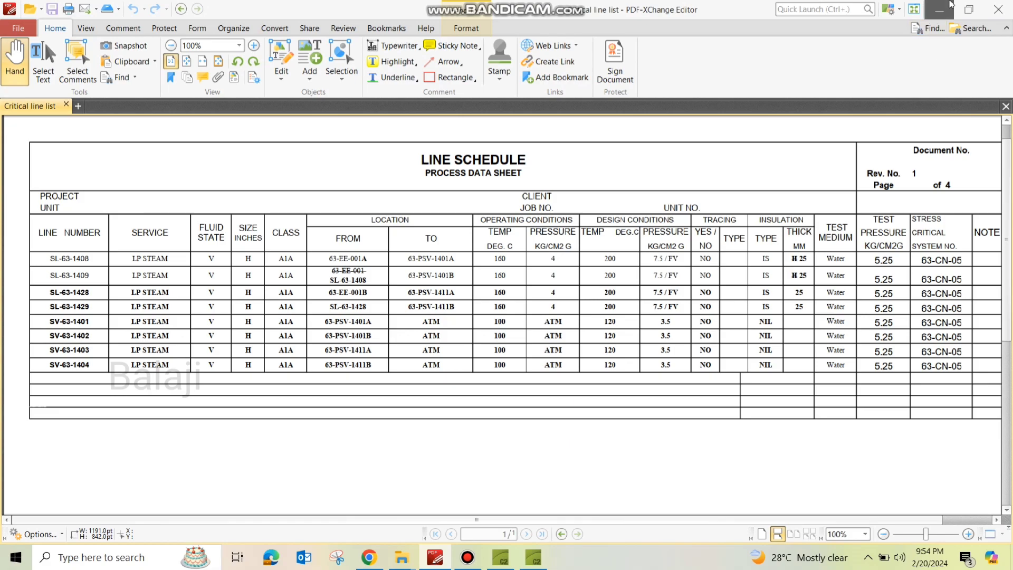
left_click(950, 6)
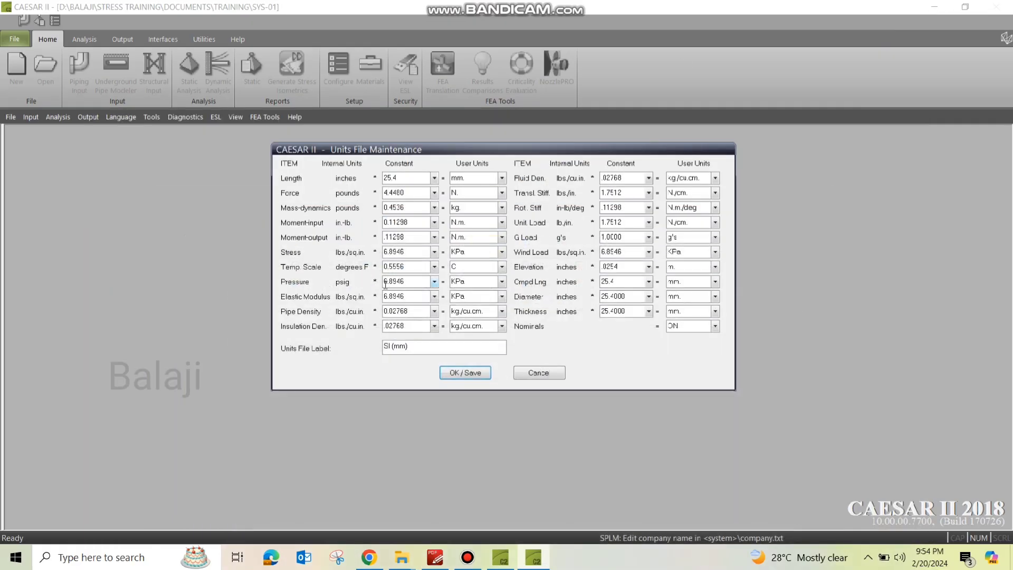
left_click(501, 283)
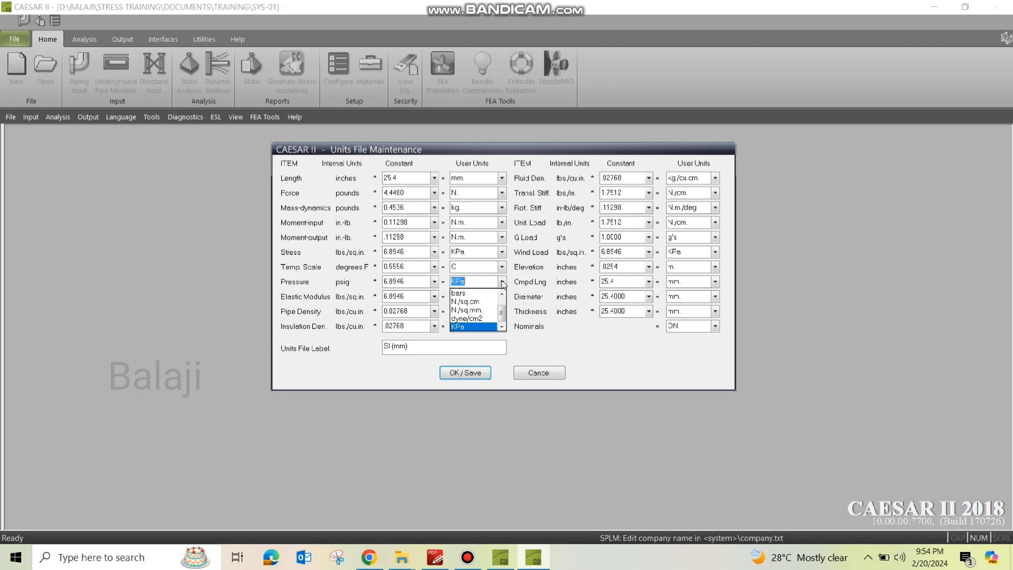
left_click(464, 303)
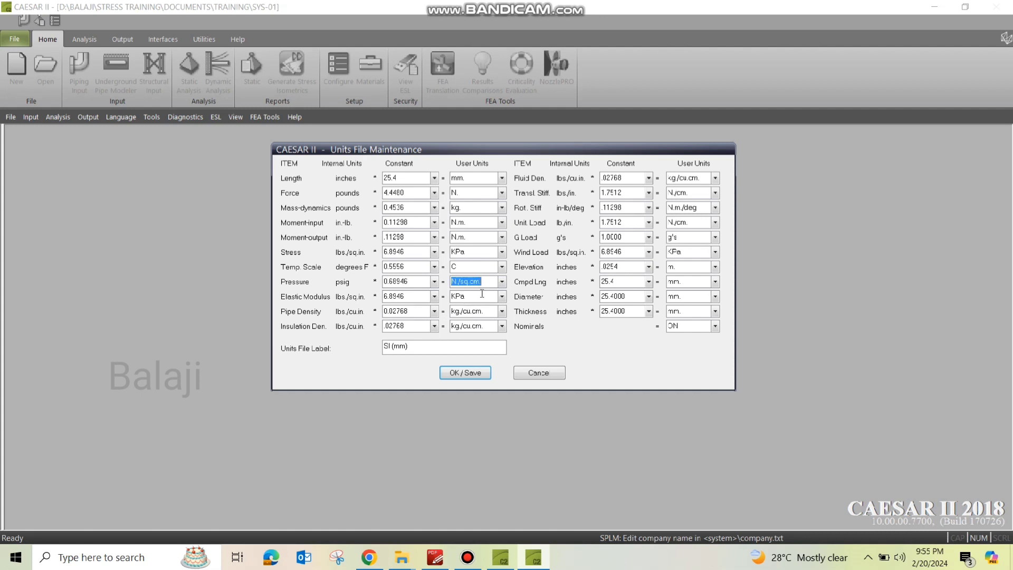
- Set the pipe, insulation and fluid density units to kg/cu.m
left_click(502, 311)
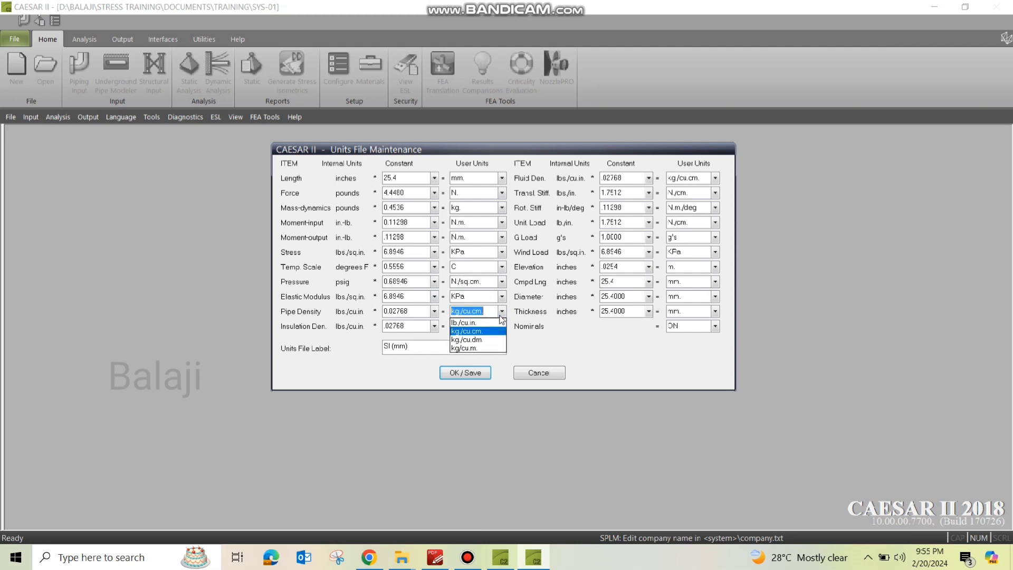
left_click(463, 349)
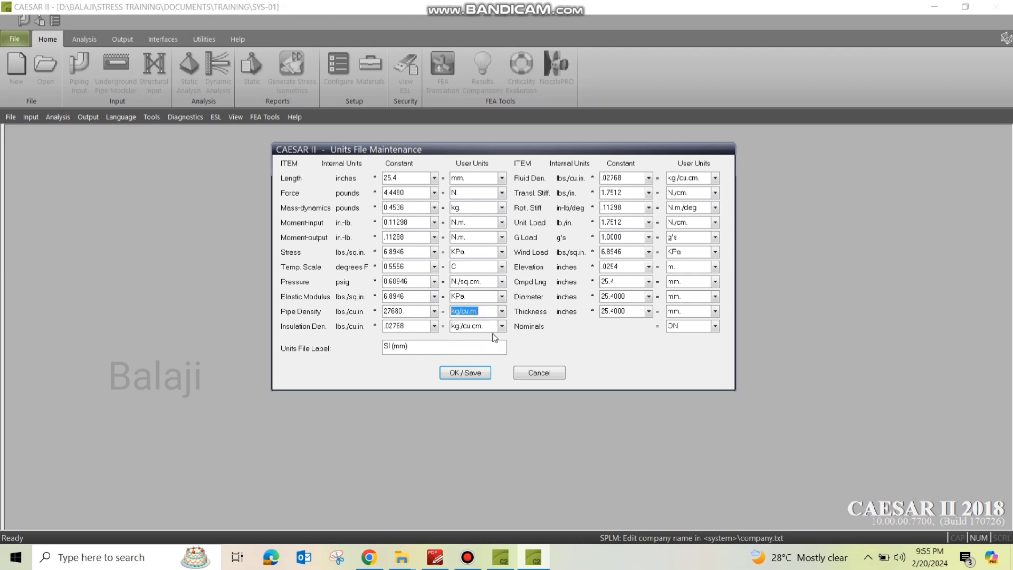
left_click(491, 326)
left_click(467, 371)
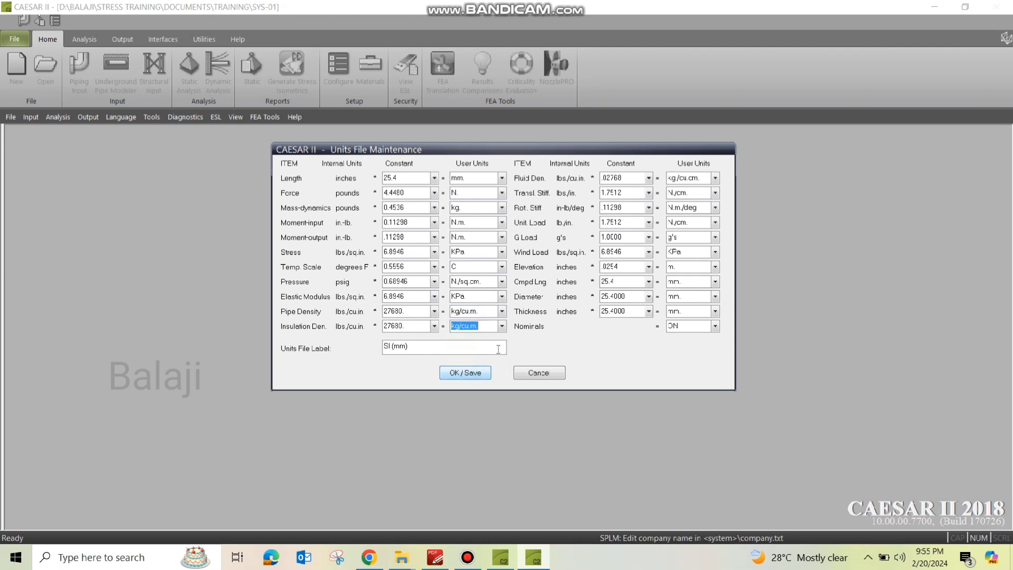
left_click(715, 179)
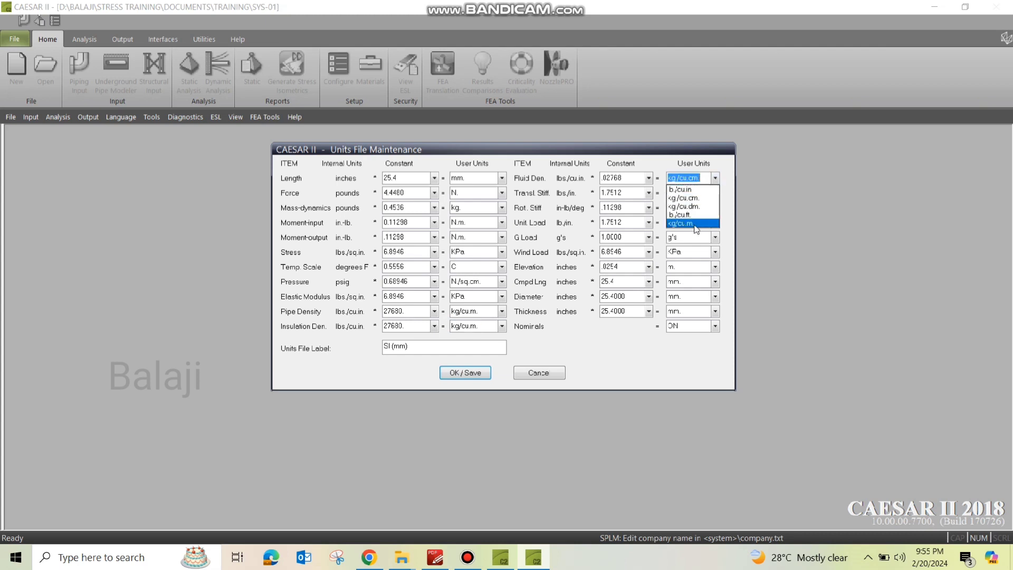
left_click(695, 224)
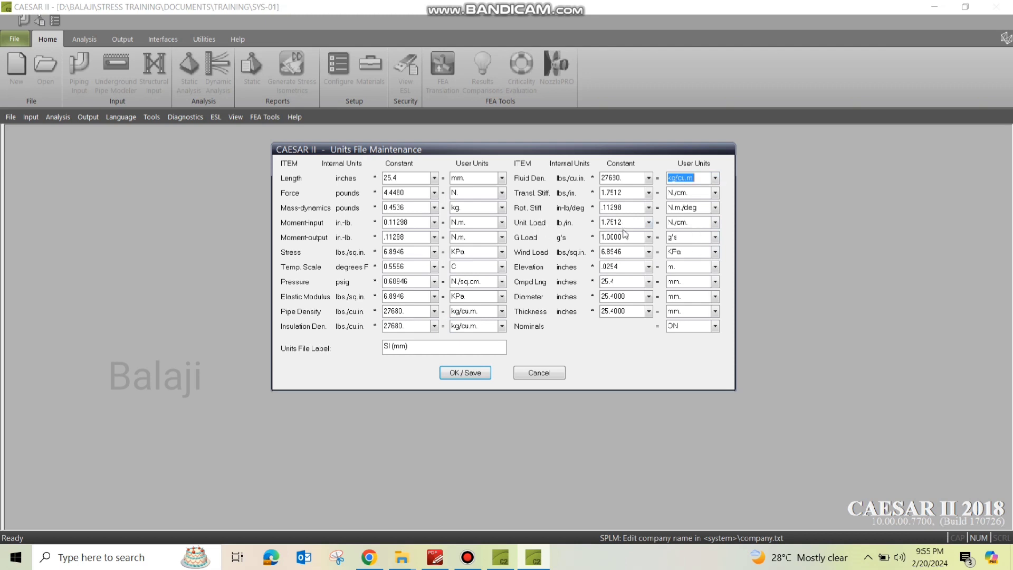
- Set the uniform load unit to N./mm. and keep the wind load in KPa
left_click(715, 222)
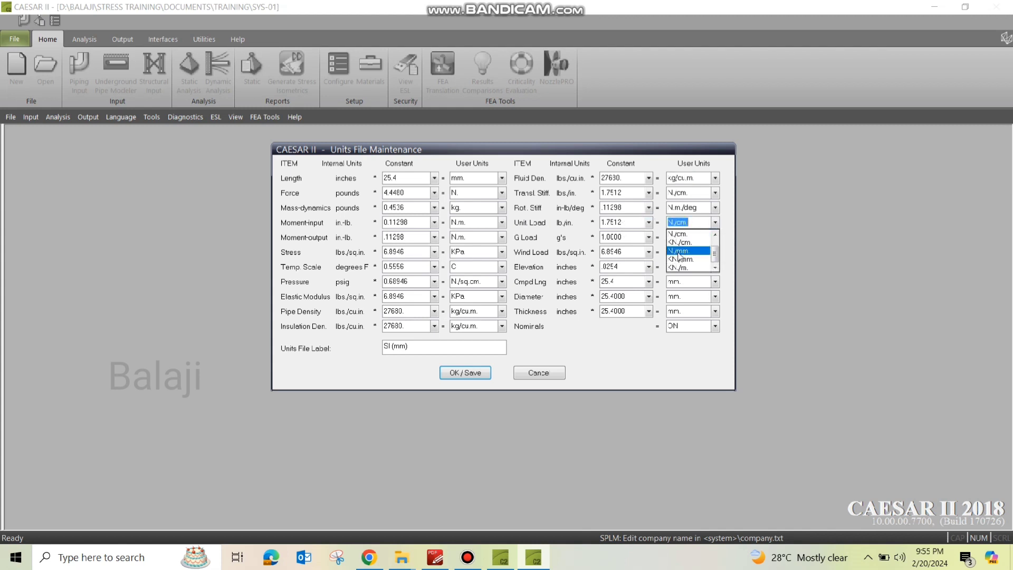
left_click(680, 251)
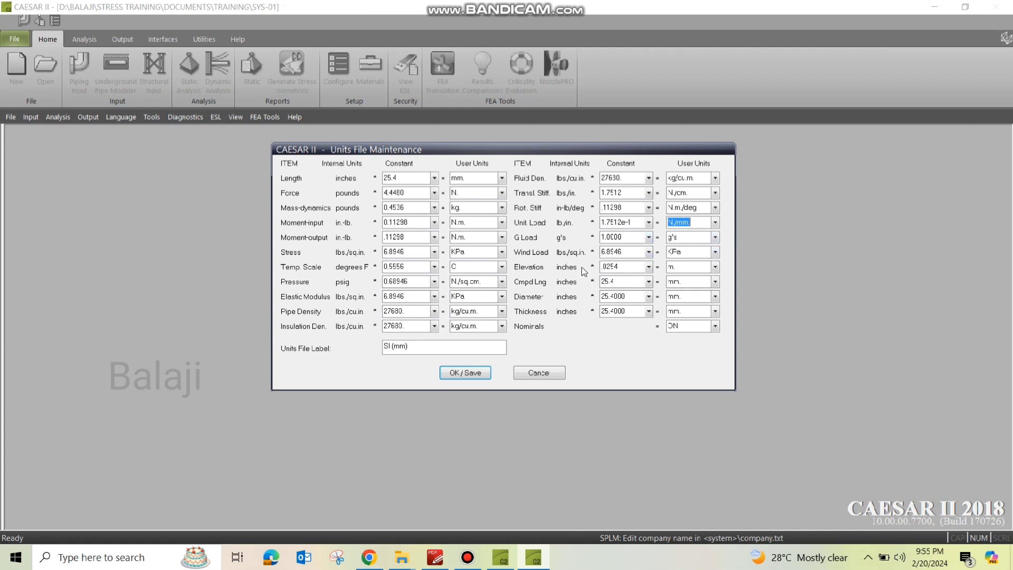
left_click(715, 252)
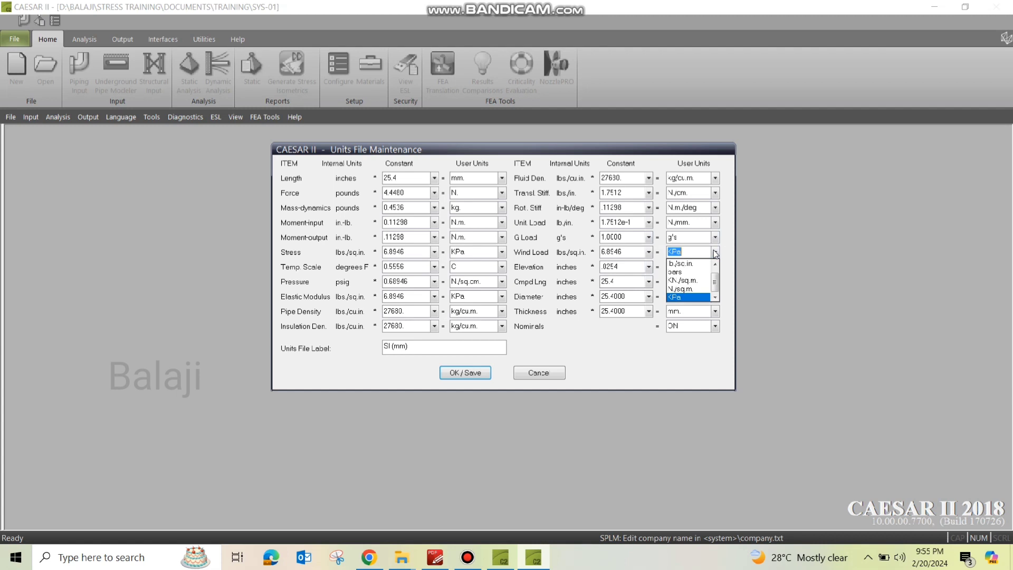
left_click(715, 253)
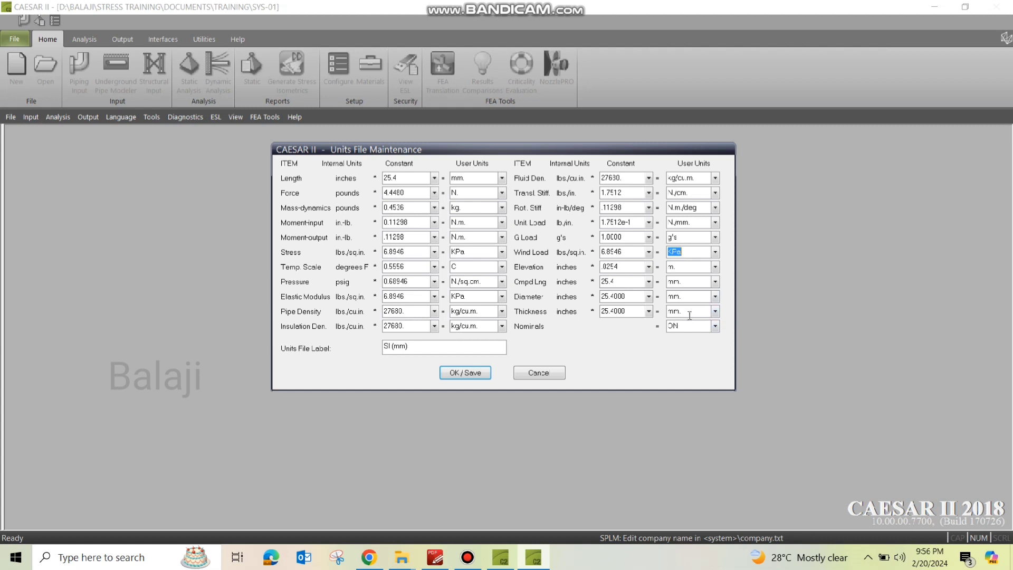
- Replace the units file label with project and save the units file
left_click(715, 326)
left_click(715, 326)
left_click(685, 325)
left_click_drag(417, 347, 383, 346)
type("project")
left_click(471, 376)
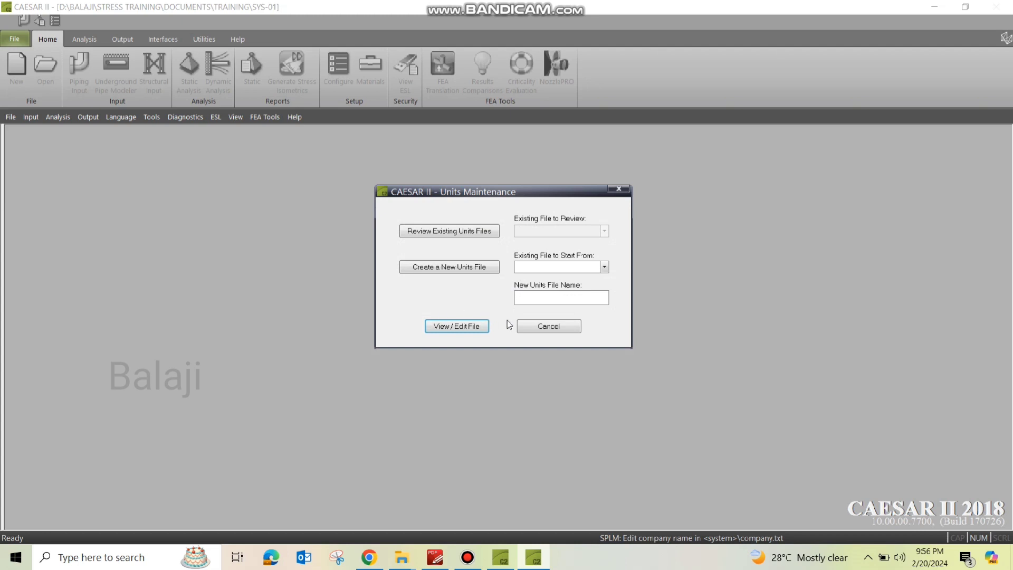
- Close units maintenance and check the TRAINING folder for the project units file, returning to CAESAR II
left_click(537, 327)
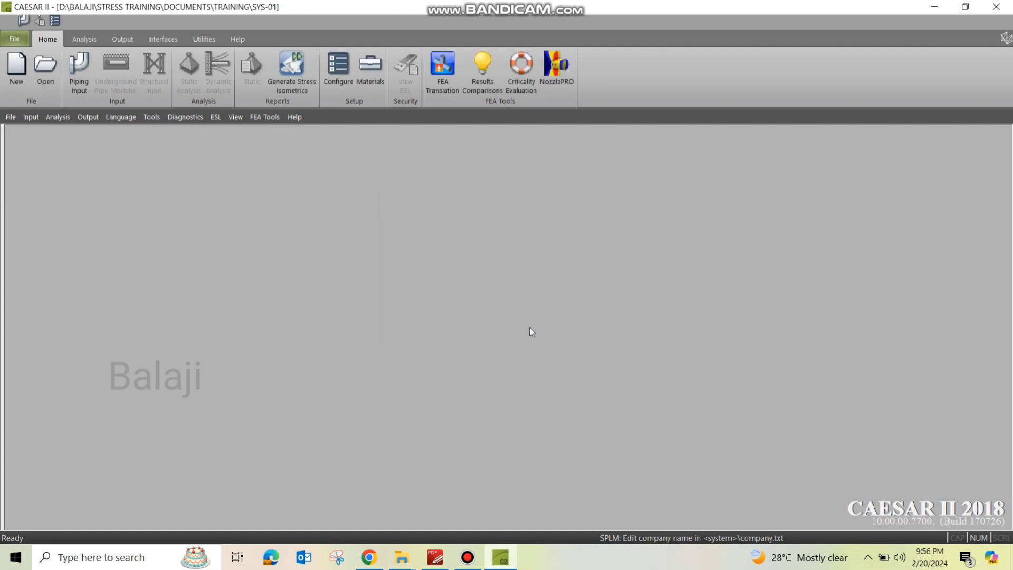
left_click(402, 559)
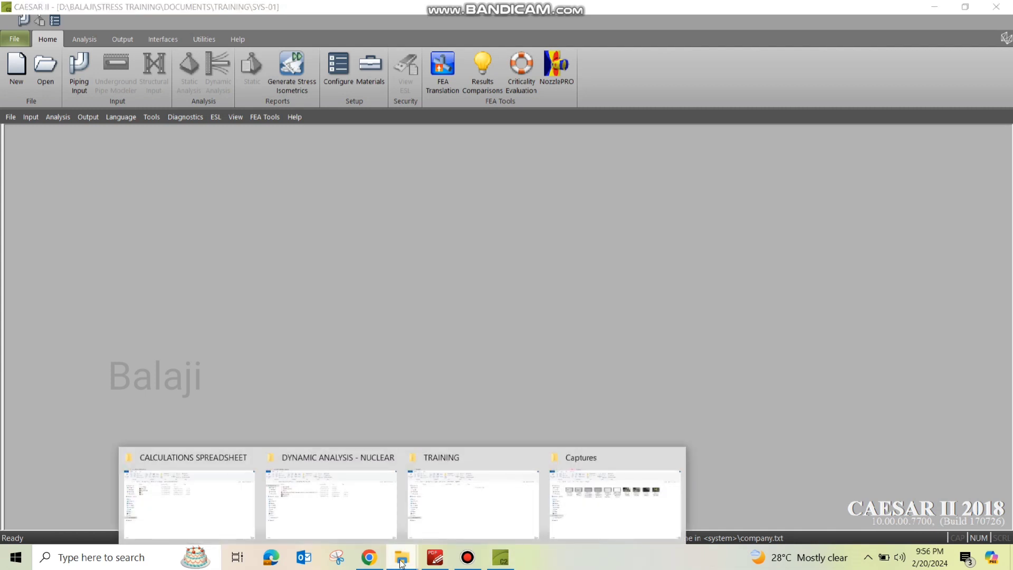
left_click(449, 508)
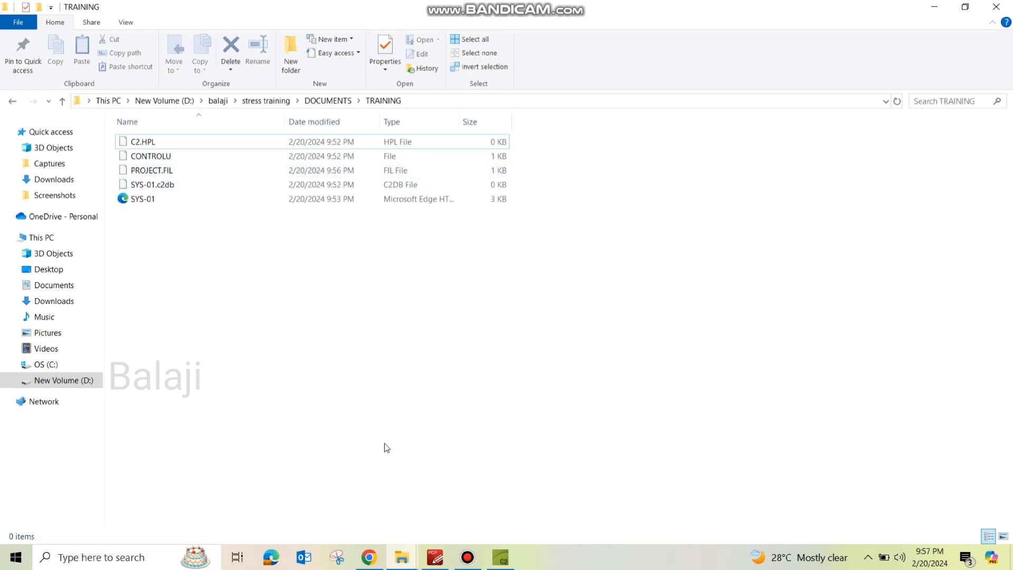
left_click(500, 557)
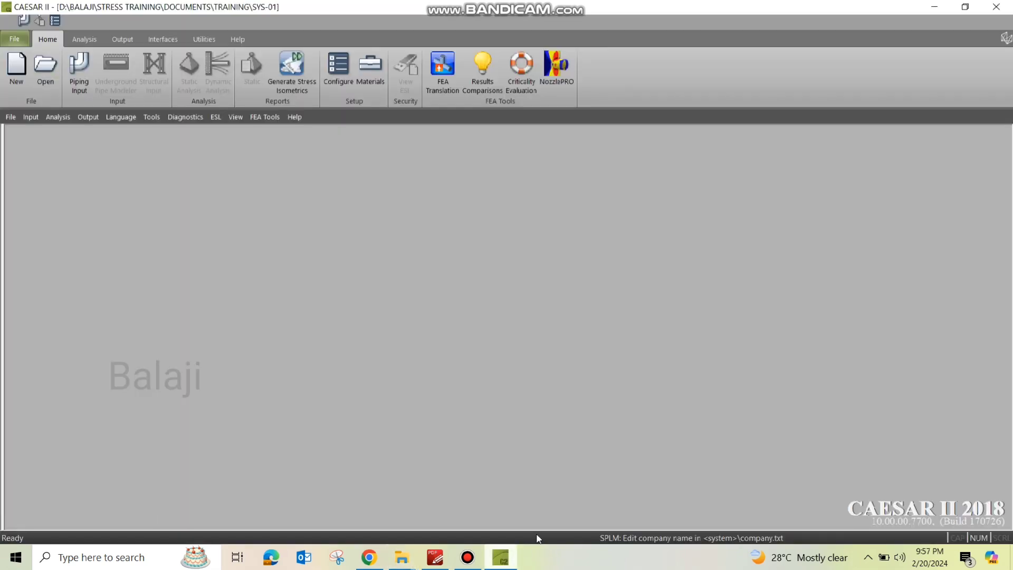
- Start the piping input to check which units the job currently uses, and close it again
left_click(78, 84)
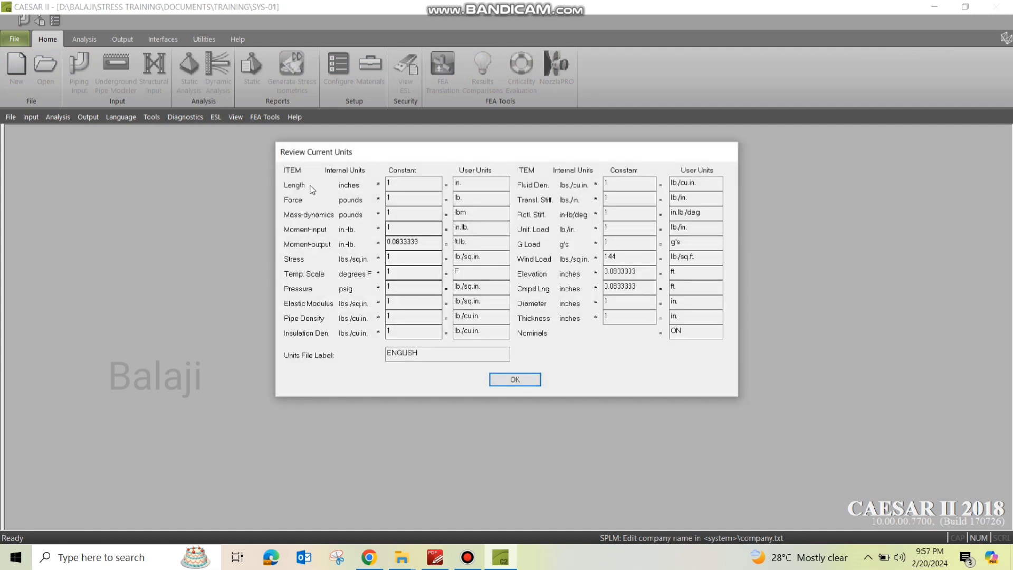
left_click(509, 379)
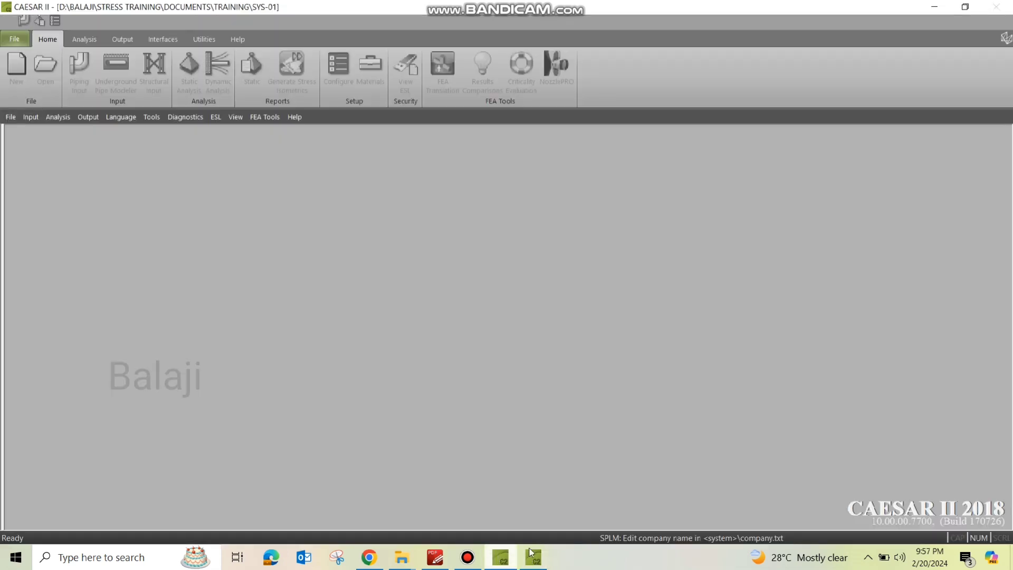
left_click(532, 552)
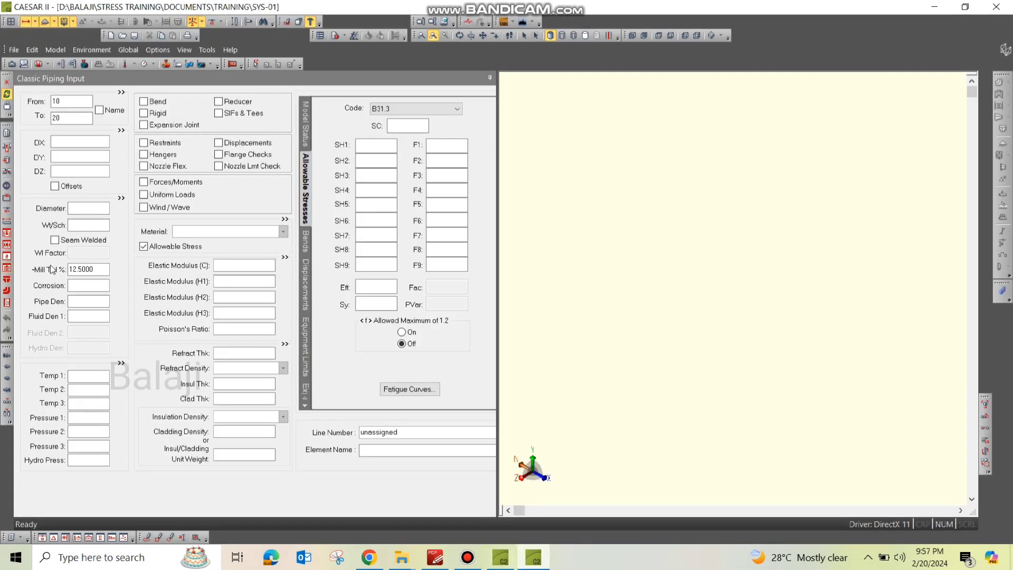
left_click(996, 7)
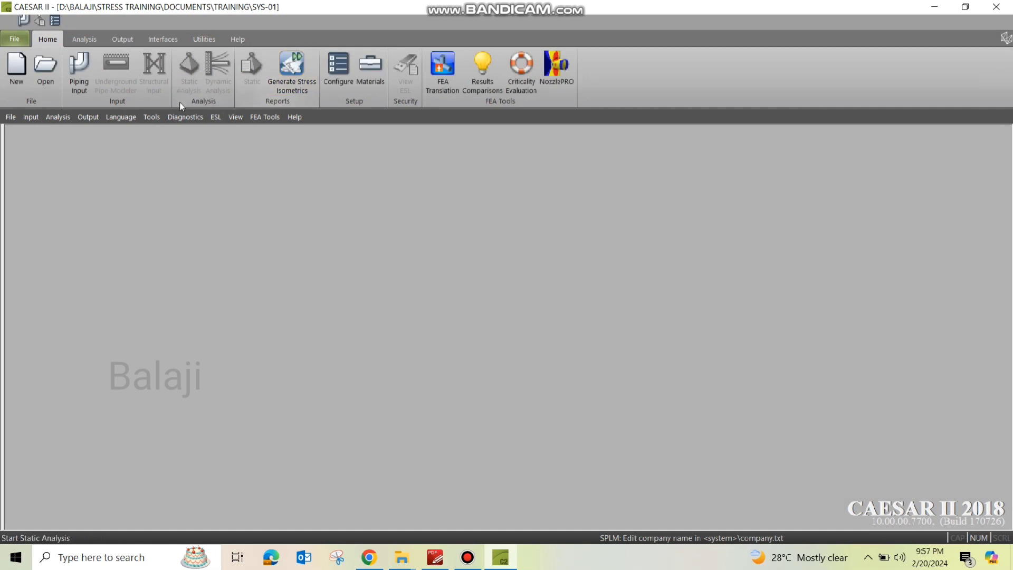
- Set the units file name to PROJECT.FIL in the configuration's database definitions
left_click(333, 74)
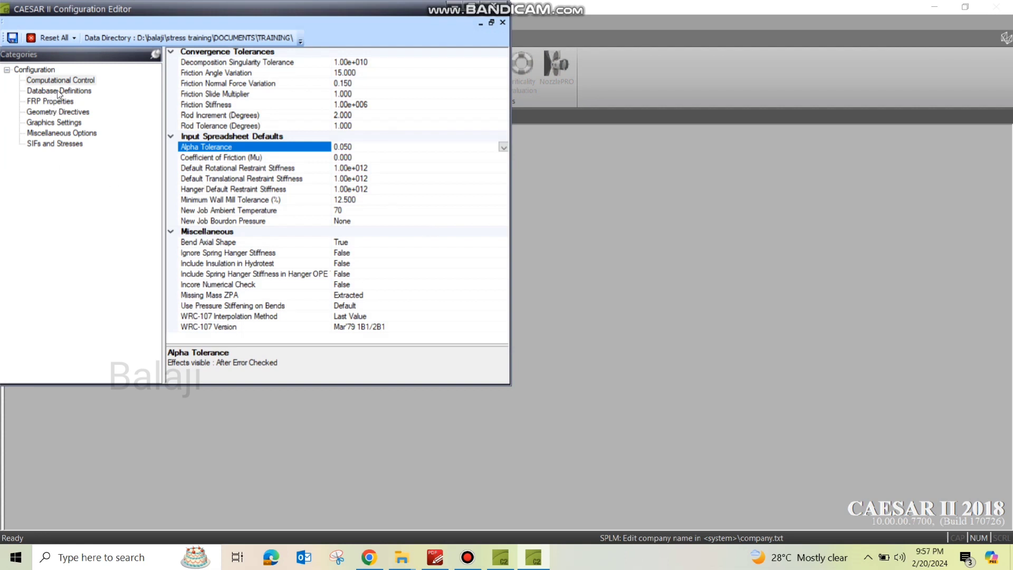
left_click(58, 91)
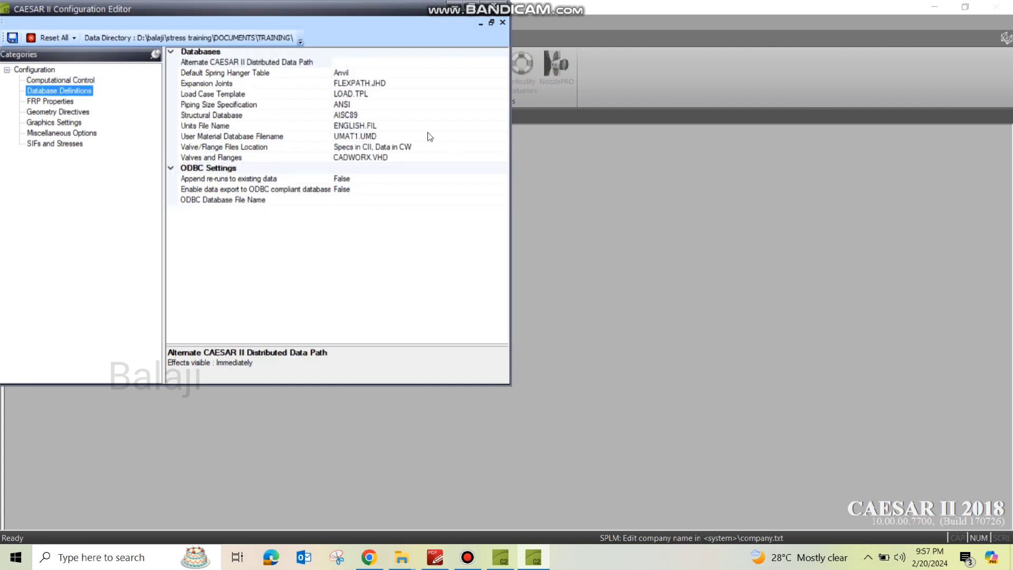
left_click(406, 126)
left_click(503, 126)
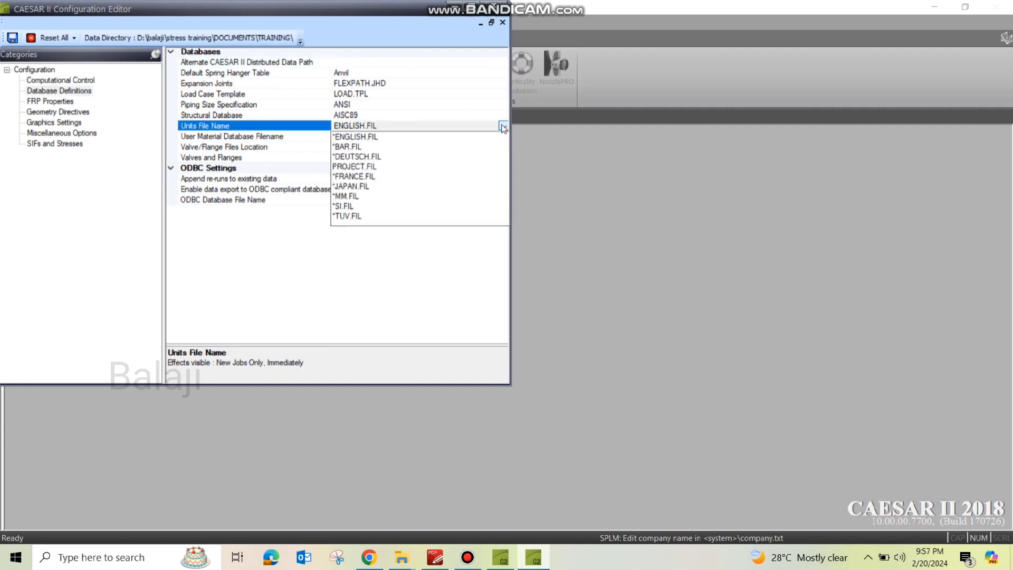
left_click(348, 167)
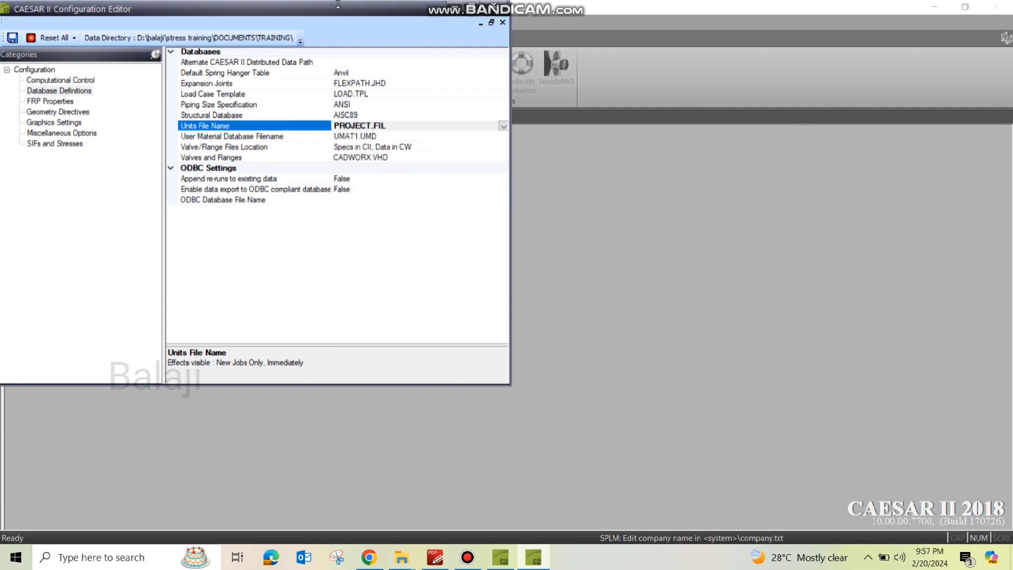
left_click_drag(341, 2, 341, 3)
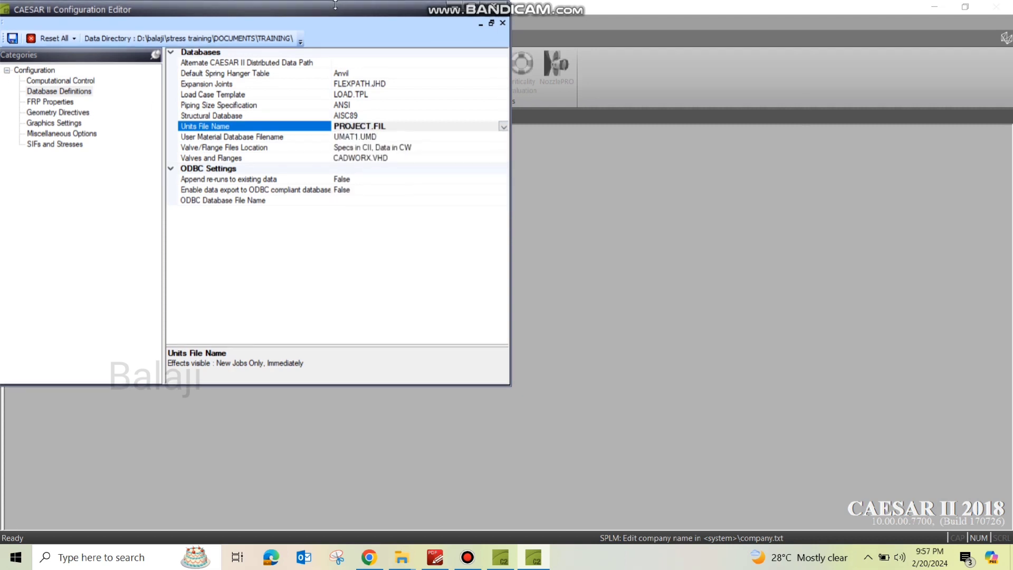
- Set the default coefficient of friction (Mu) to 0.300 in the computational control settings
left_click(76, 82)
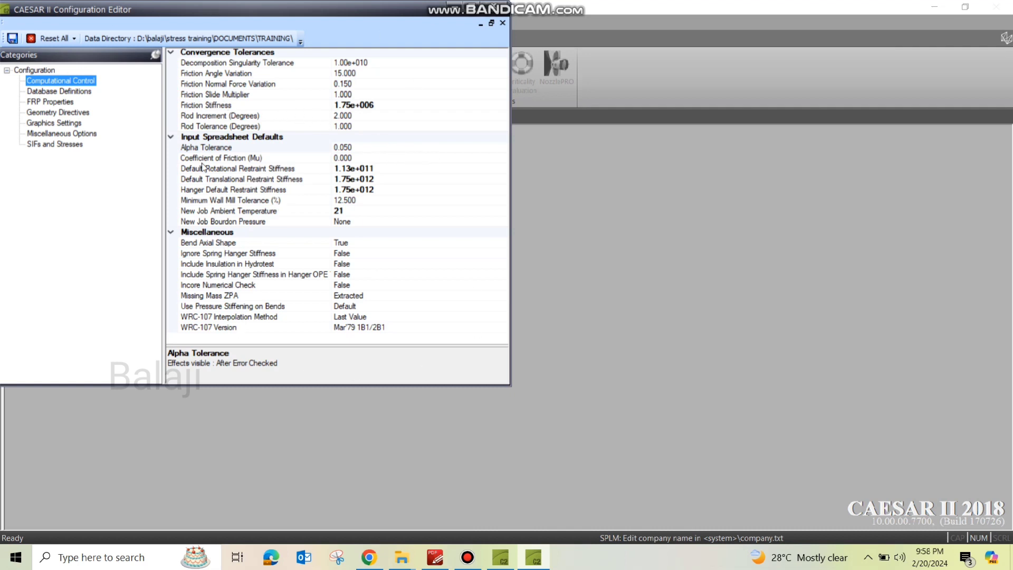
left_click(370, 159)
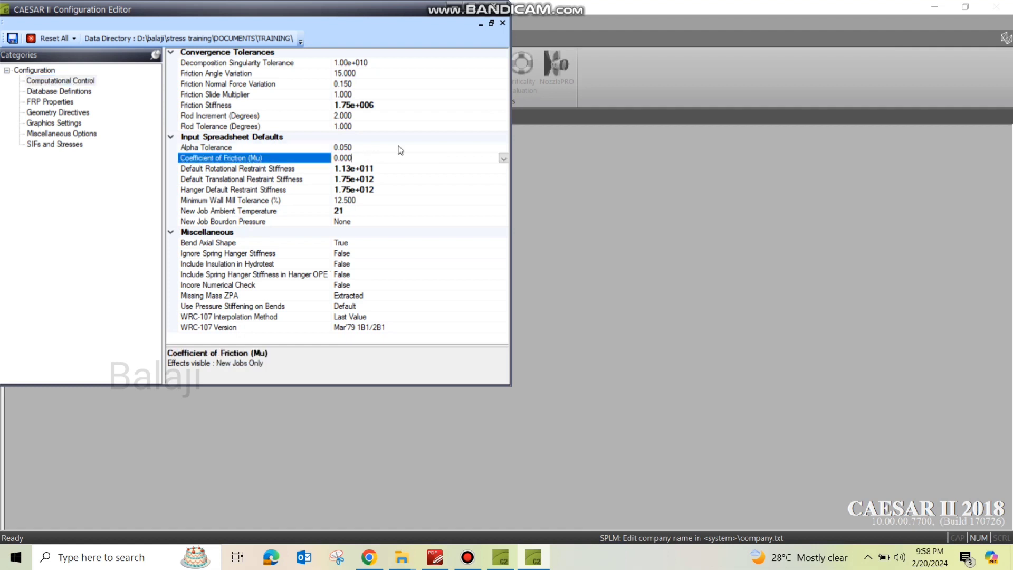
left_click(503, 159)
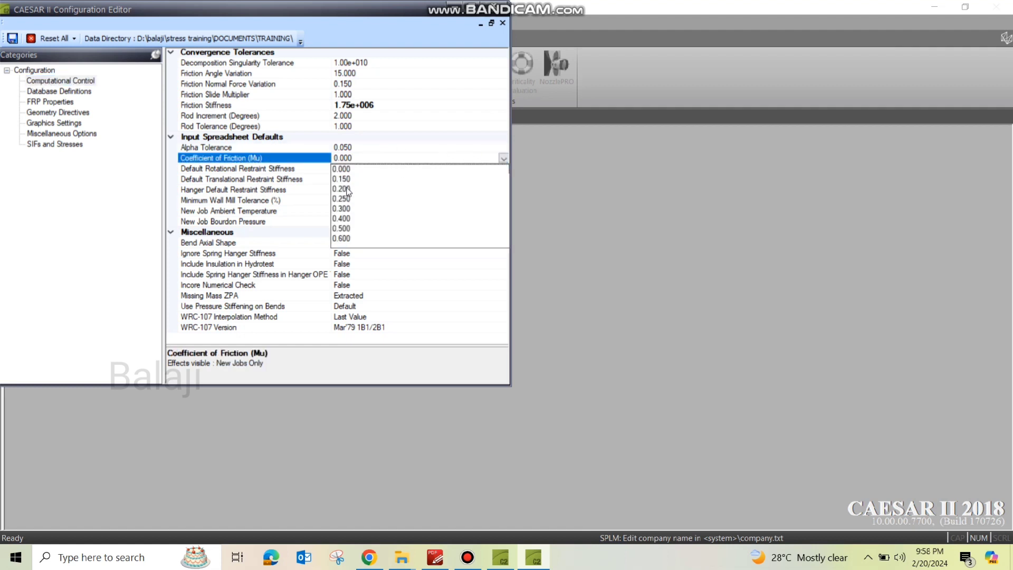
left_click(353, 209)
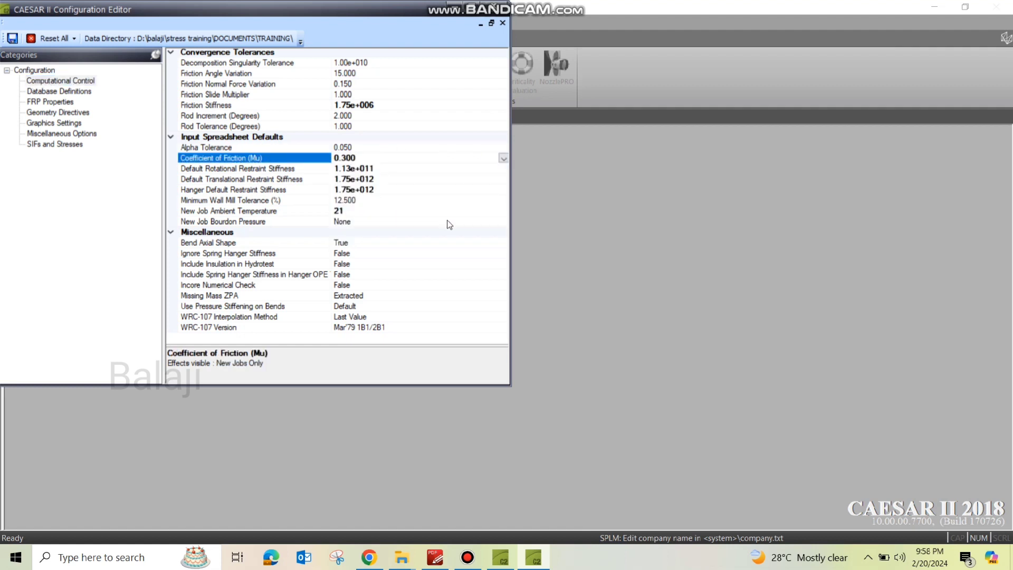
- Set the new job ambient temperature to 24 in the input spreadsheet defaults
left_click(362, 212)
left_click_drag(350, 213, 281, 219)
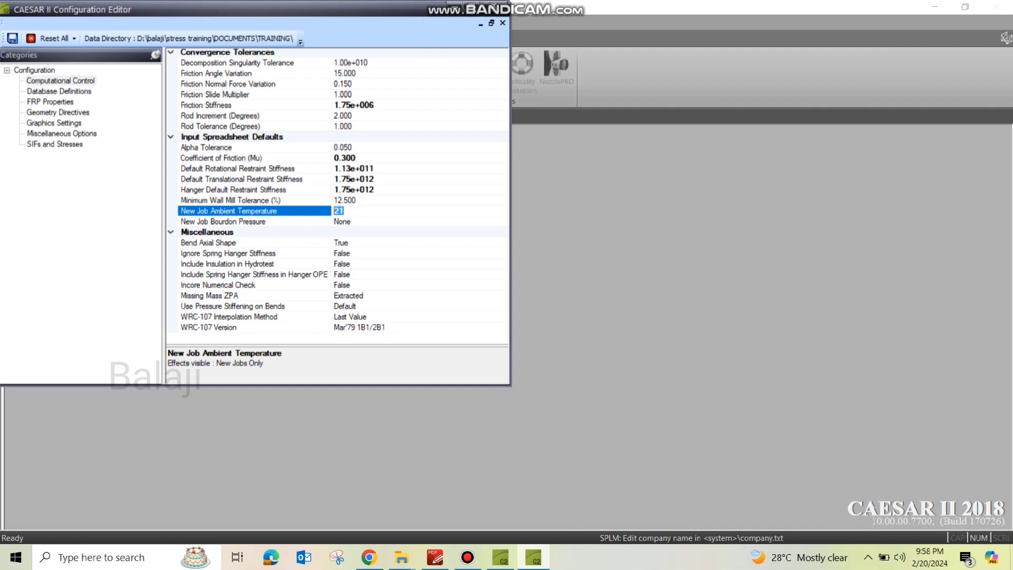
type("24")
left_click(359, 222)
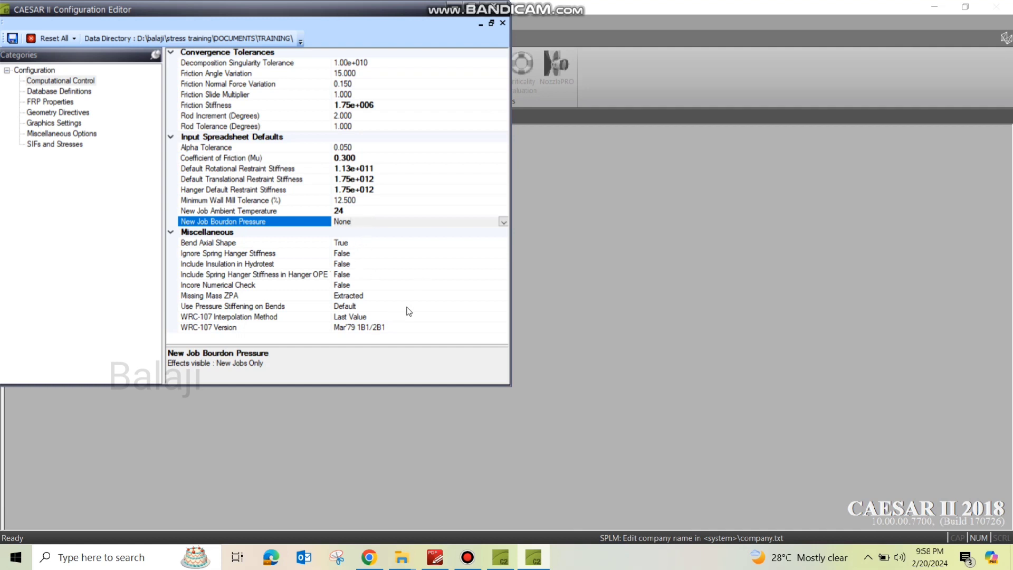
- Set the auto node number increment to 20 in the geometry directives
left_click(67, 93)
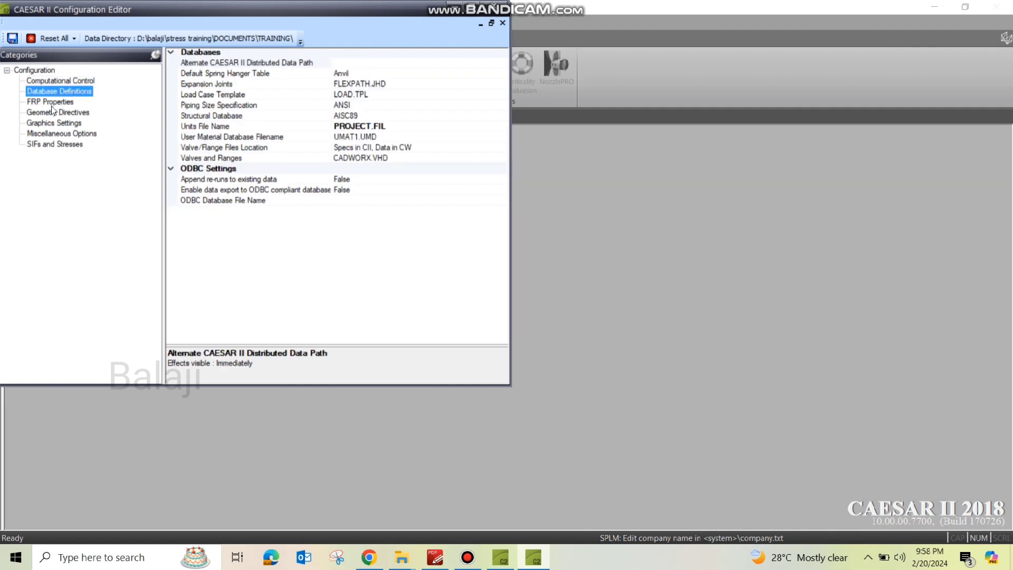
left_click(50, 103)
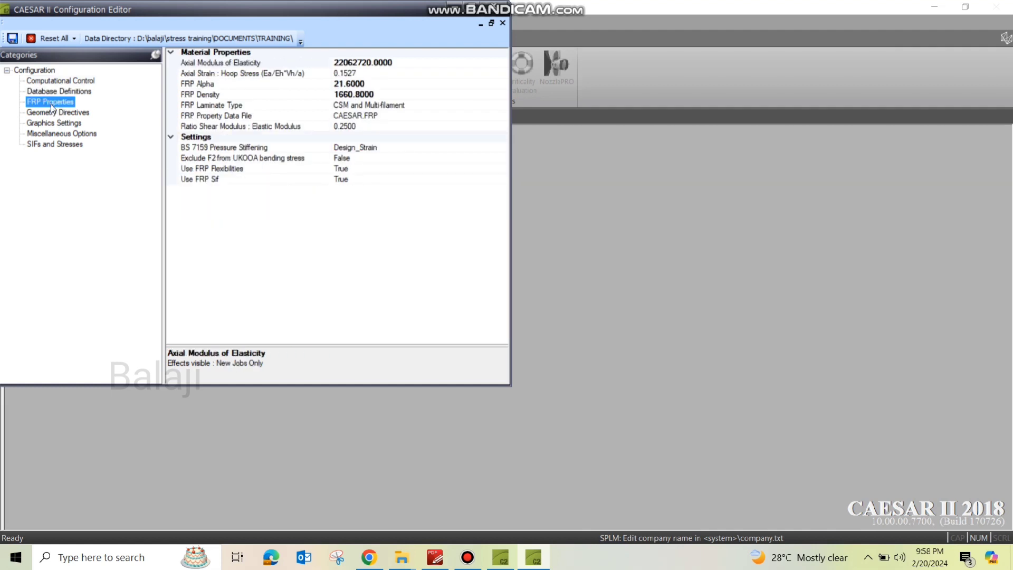
left_click(75, 118)
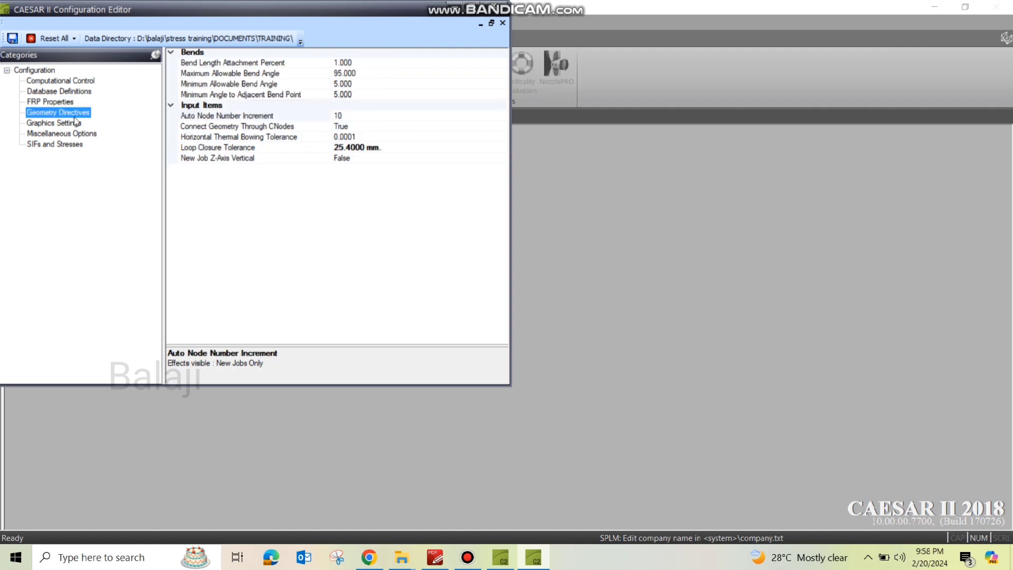
left_click(362, 116)
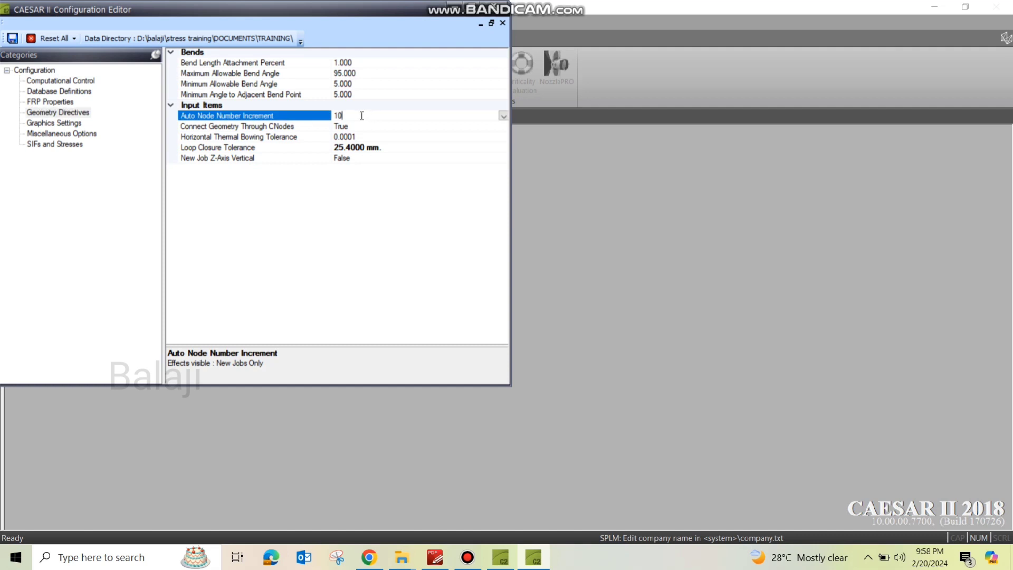
left_click(501, 115)
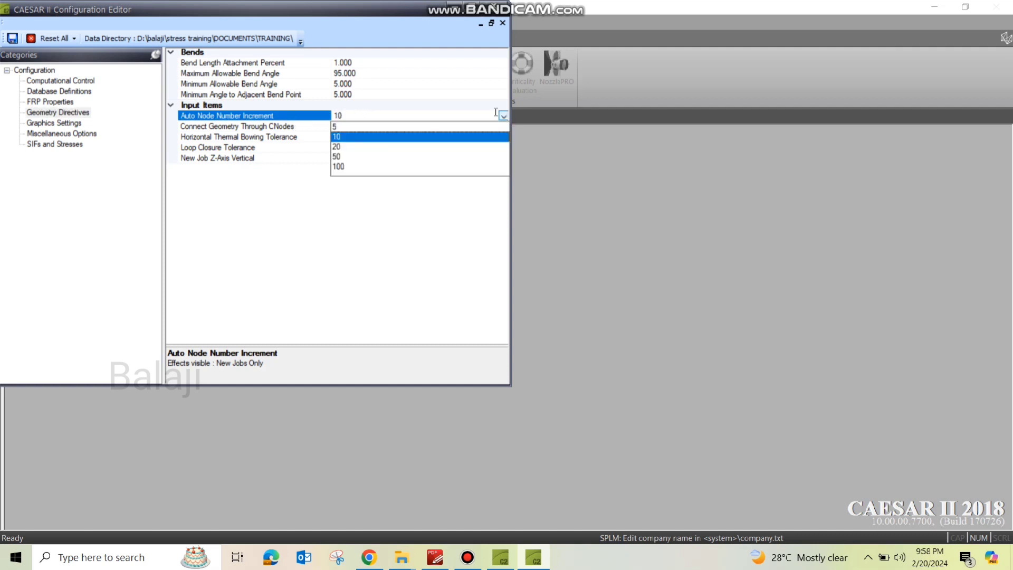
left_click(344, 147)
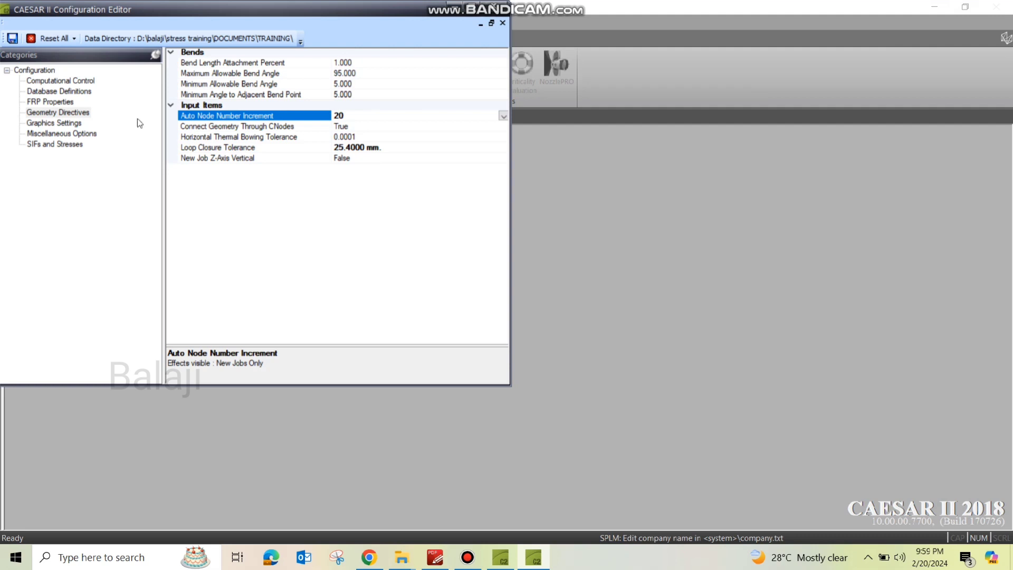
- Review the remaining configuration categories through SIFs and Stresses, and keep Max3DShear as the yield stress criterion
left_click(85, 126)
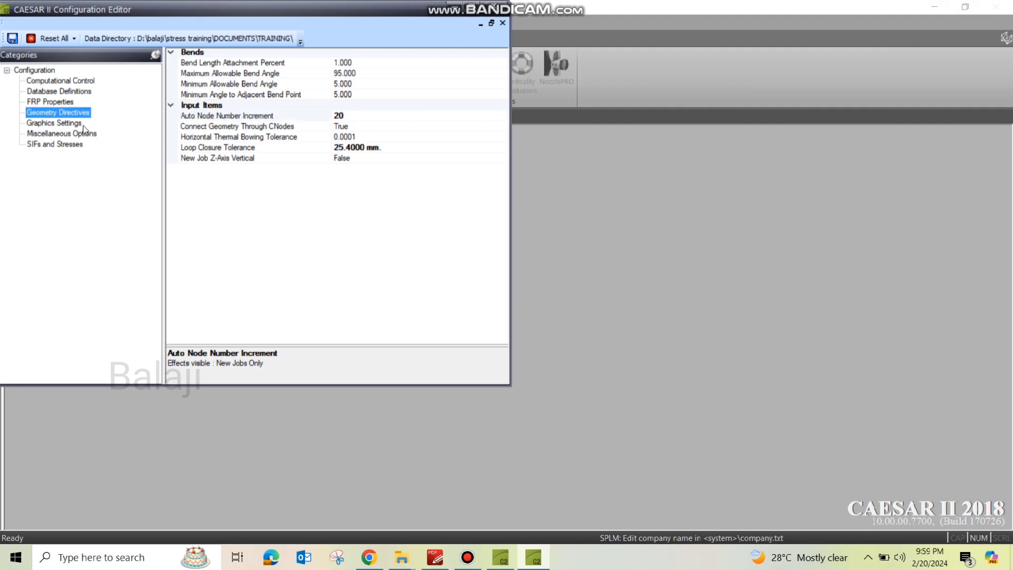
left_click(76, 124)
left_click(77, 130)
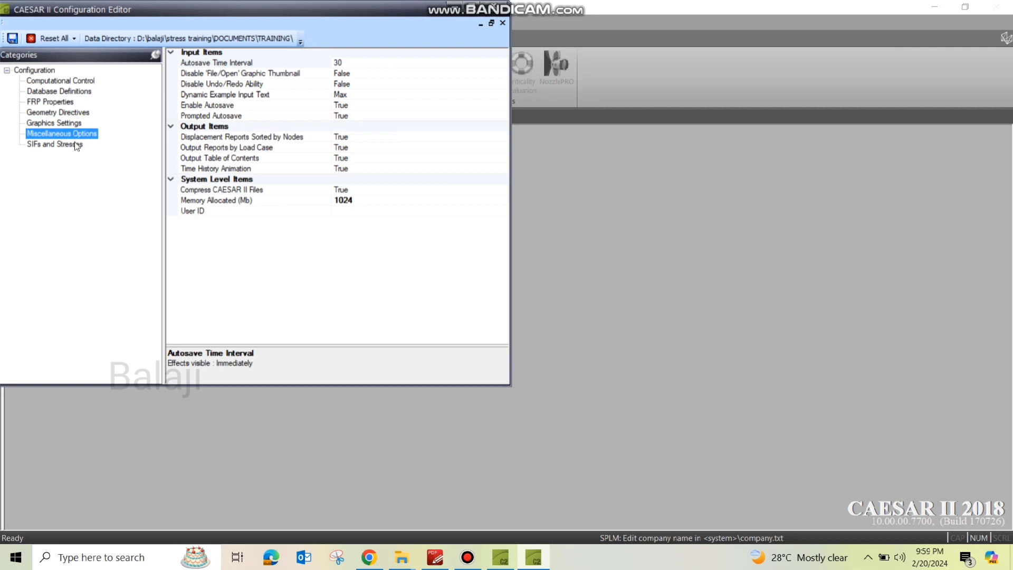
left_click(50, 147)
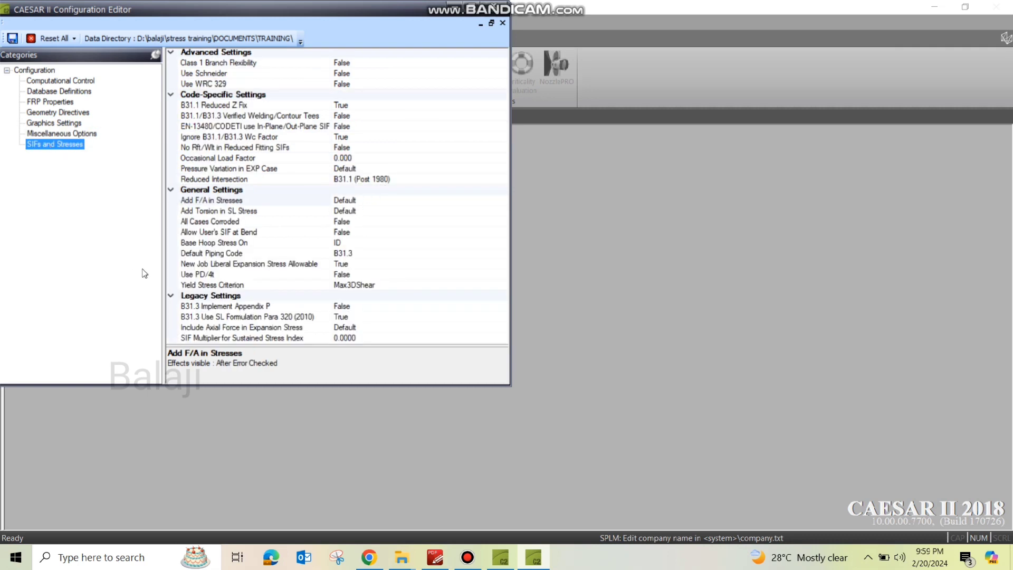
left_click(425, 285)
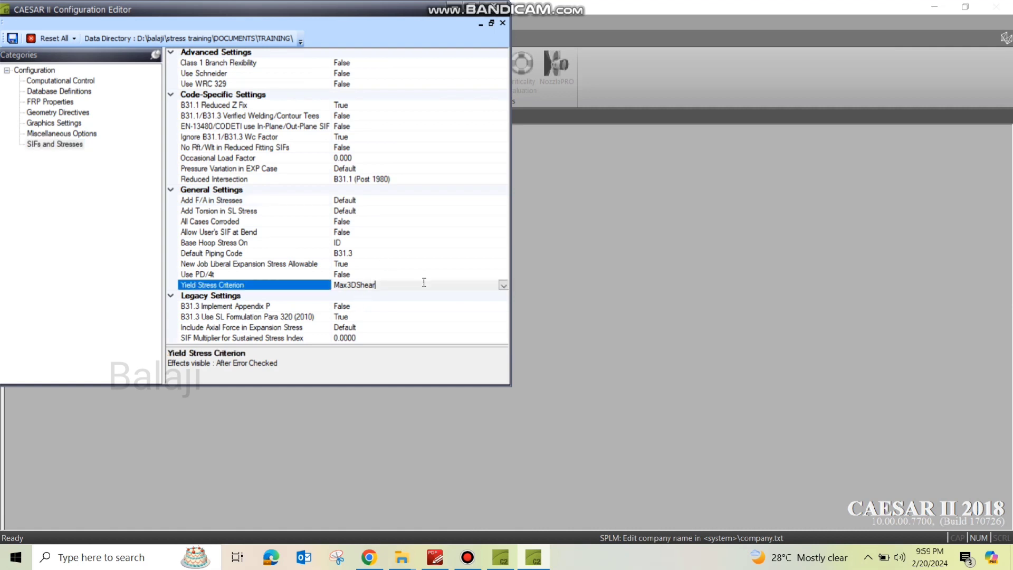
left_click(503, 285)
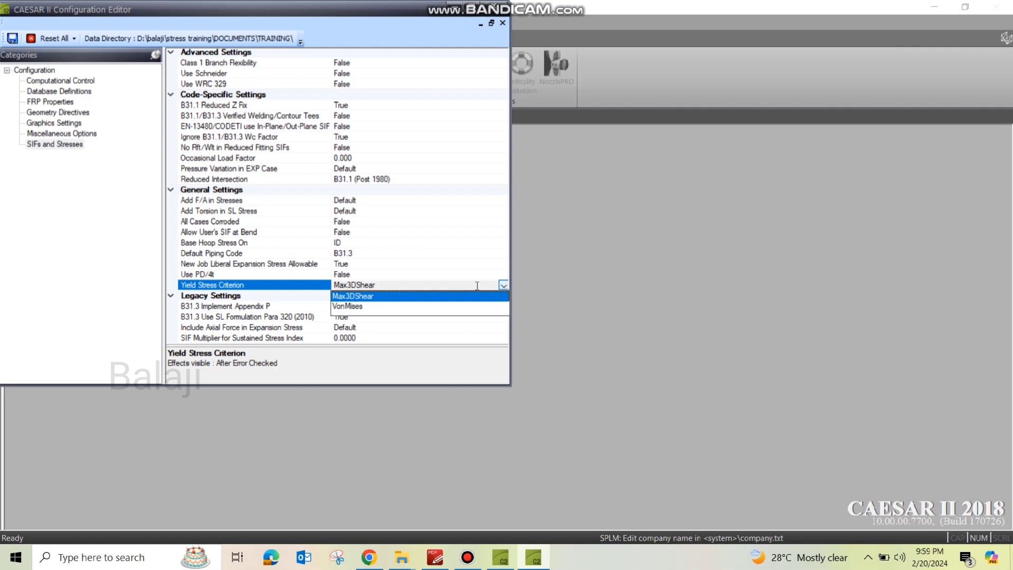
left_click(358, 300)
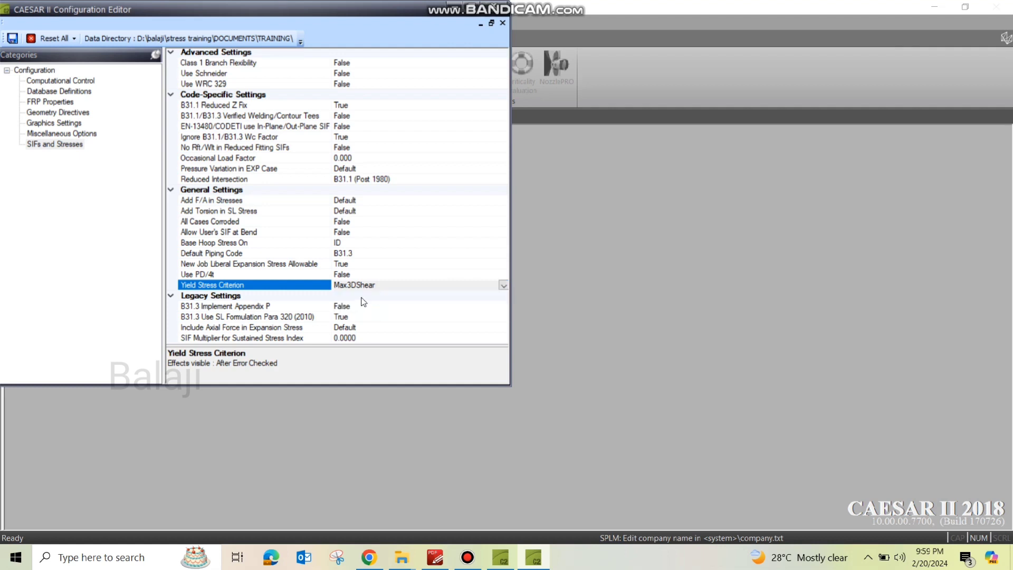
left_click(504, 285)
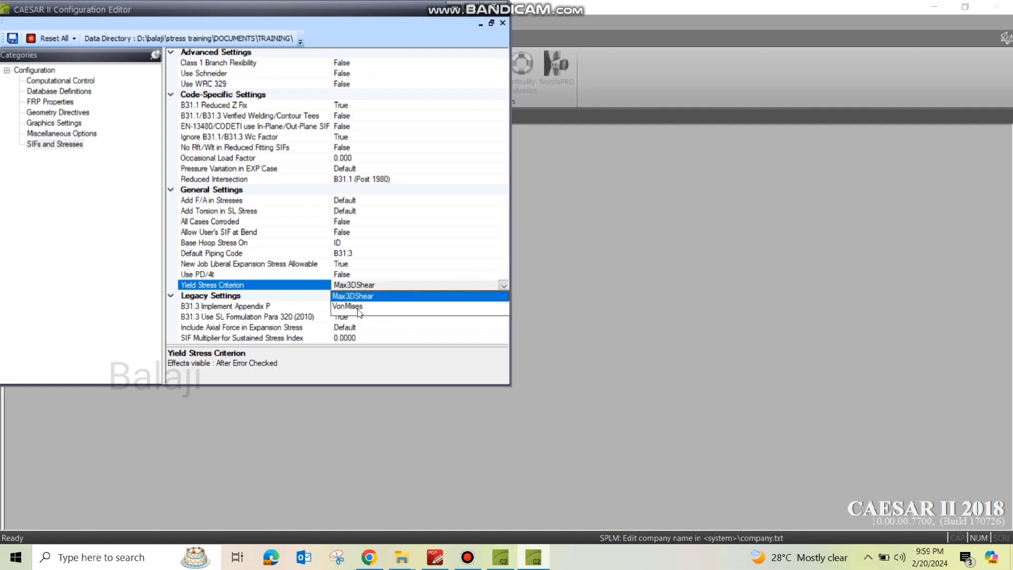
left_click(393, 283)
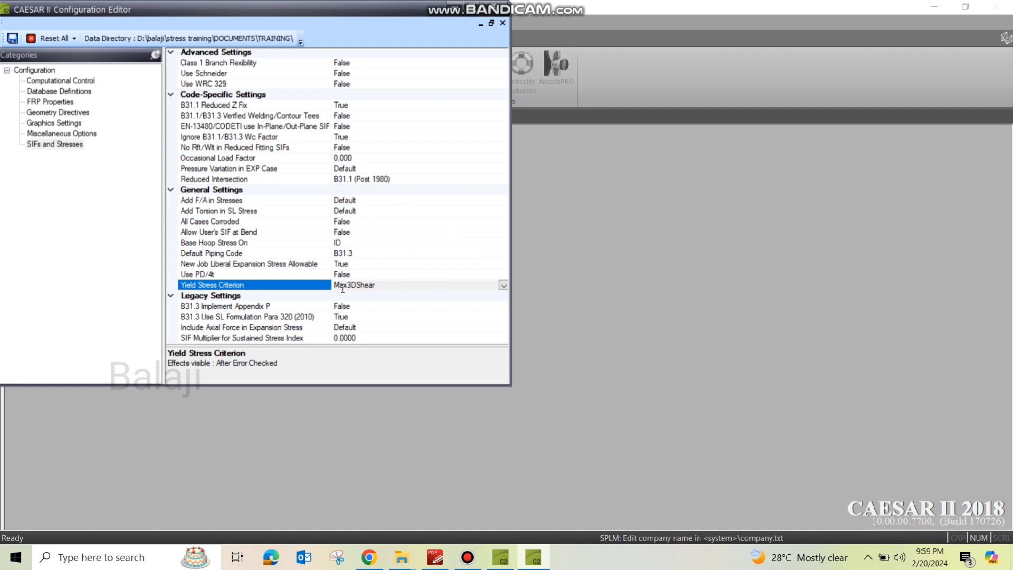
- Save the configuration and start the piping input again to review the job's current units
left_click(12, 41)
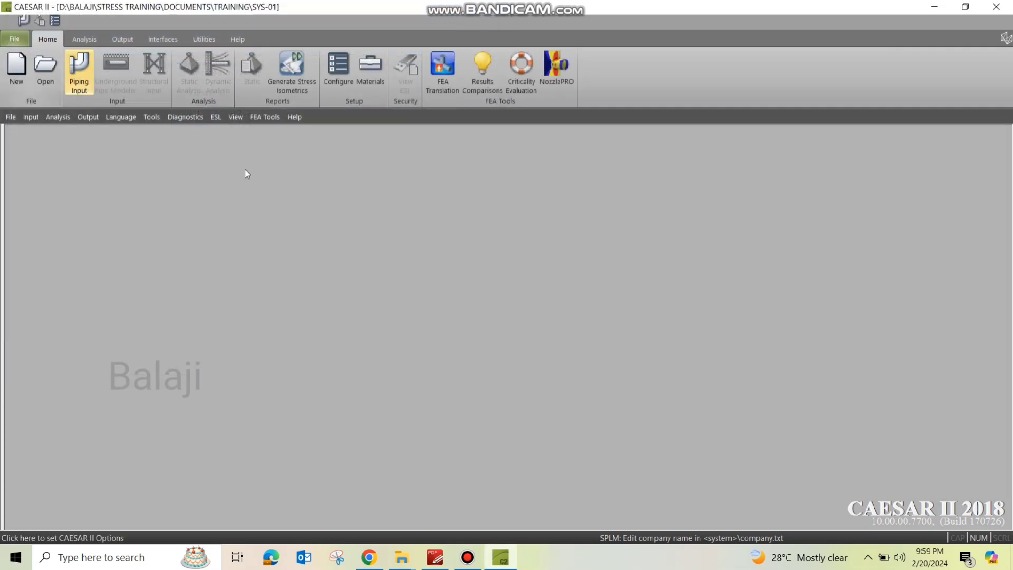
left_click(71, 72)
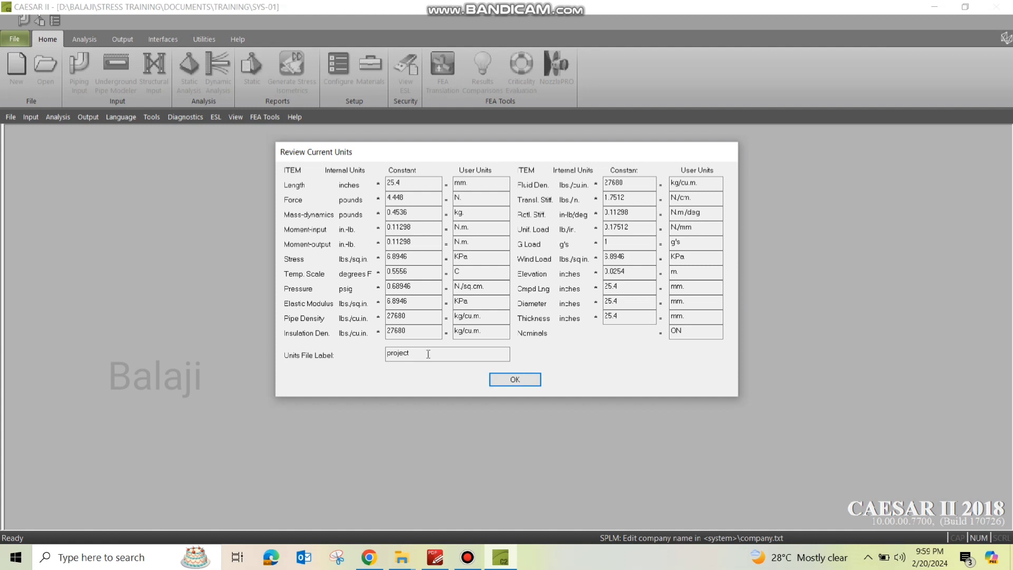
- Accept the reviewed units and assign material (106)A106 Grade B to the element from node 20 to 40
left_click(502, 380)
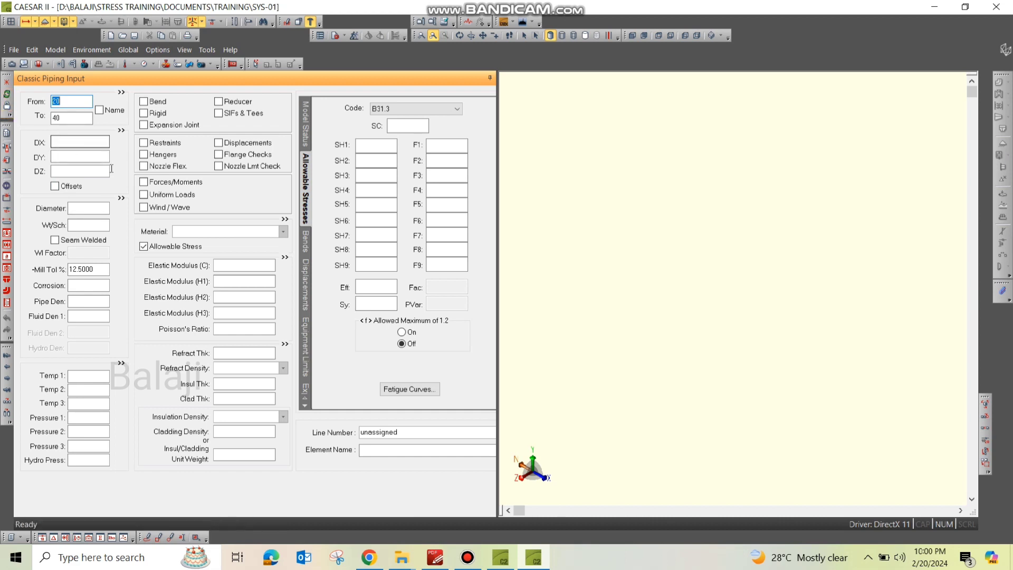
left_click(225, 231)
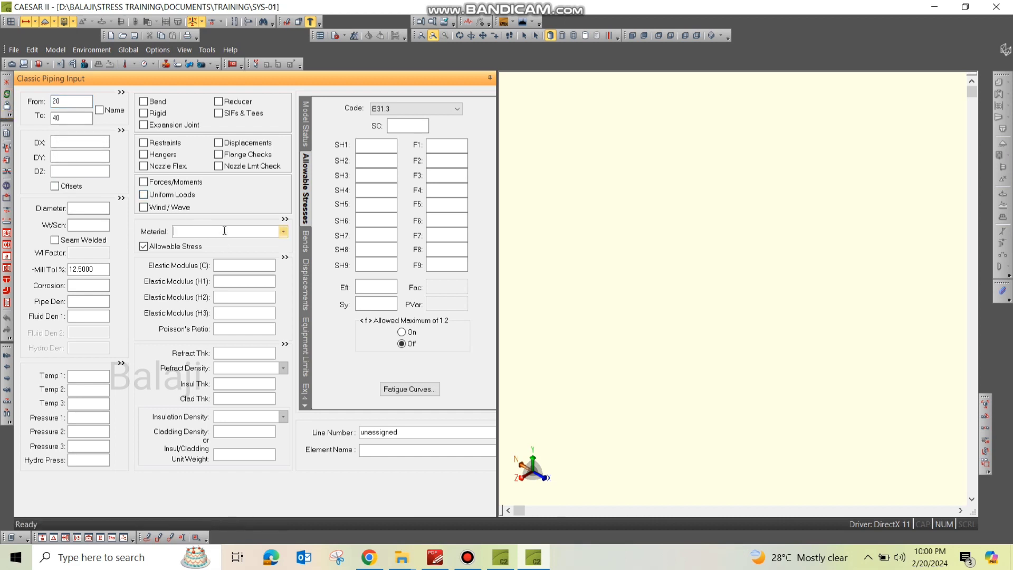
type("106")
key("Return")
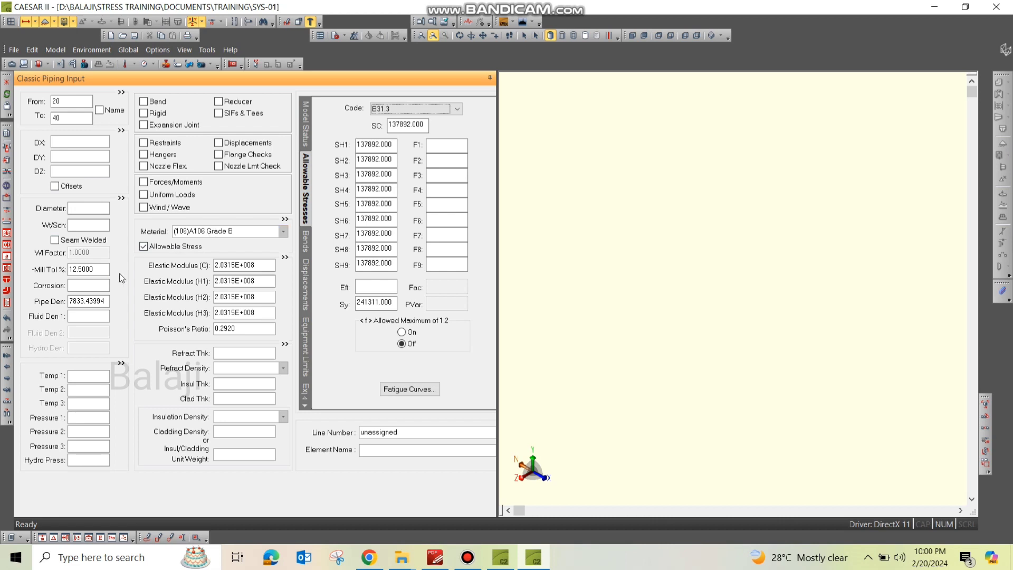
- Set the element's corrosion allowance to 1.6 mm and Fluid Den 1 to 1000 kg/cu.m
left_click(79, 285)
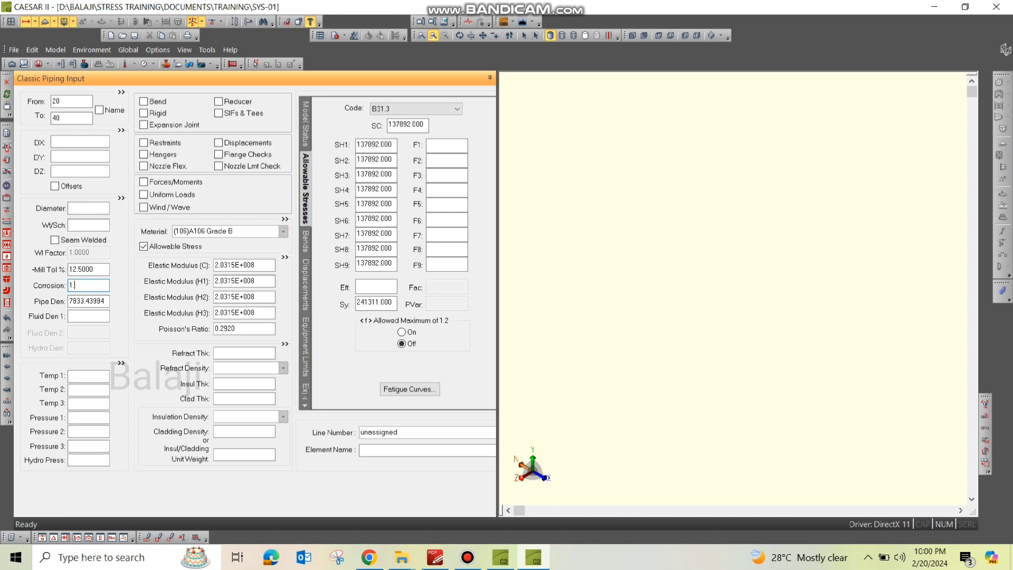
type("1.6")
left_click(102, 316)
type("10000")
key("BackSpace")
key("Tab")
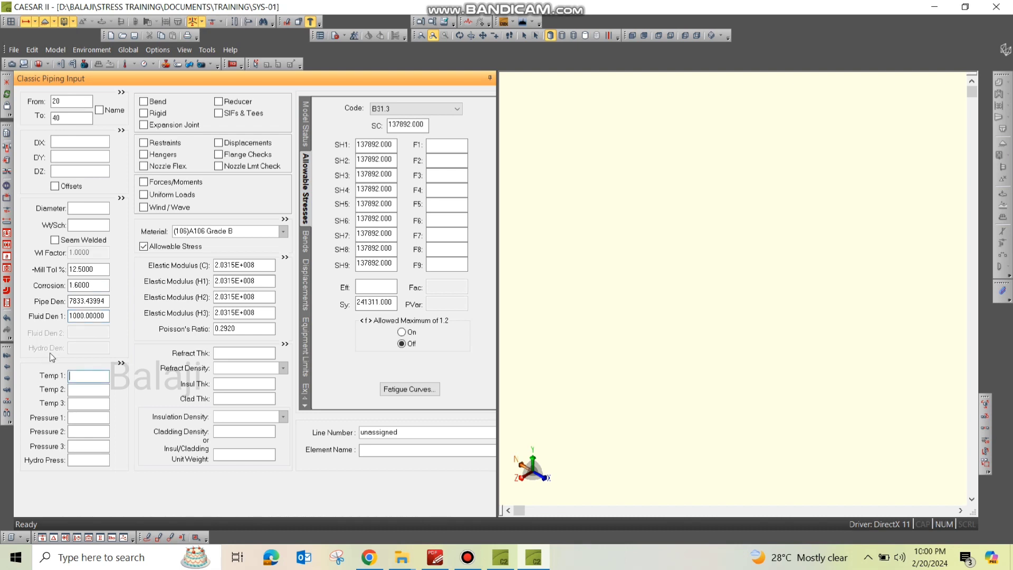
- Set the element's nominal pipe diameter to 6 and its wall thickness schedule to s
left_click(88, 210)
type("6")
key("Tab")
type("s")
key("Tab")
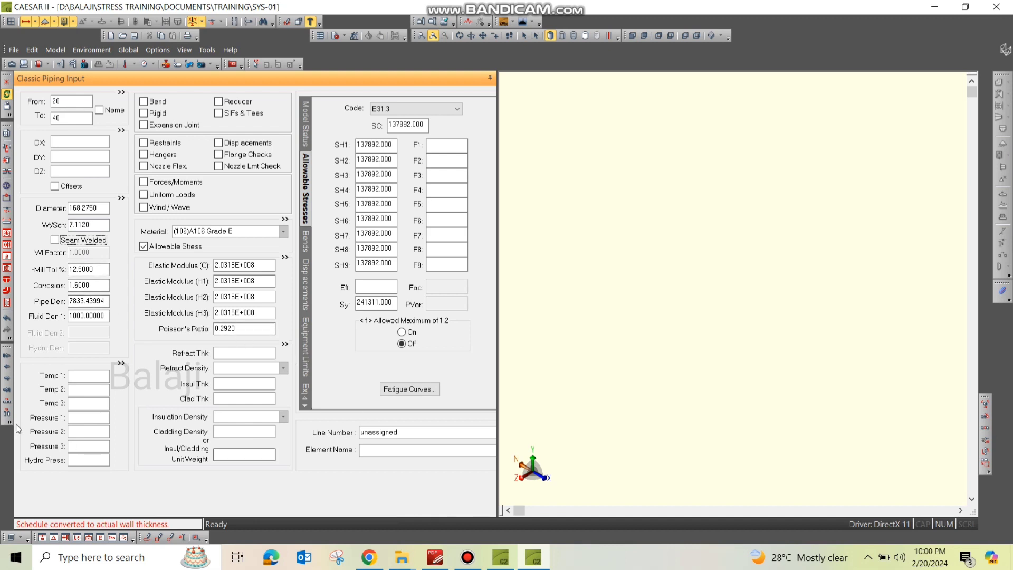
- Open the element's Temp 1 value for editing
left_click(86, 377)
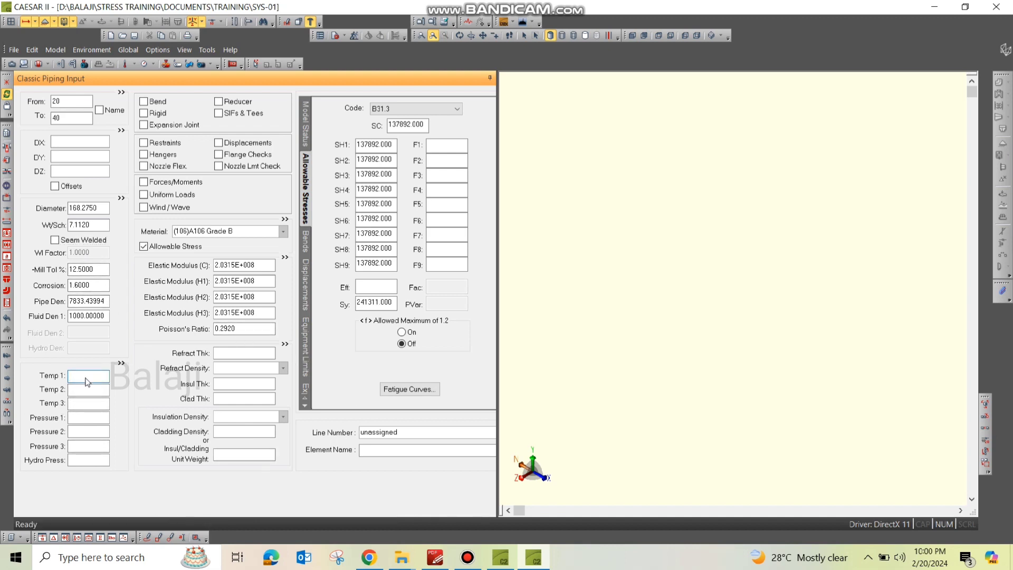